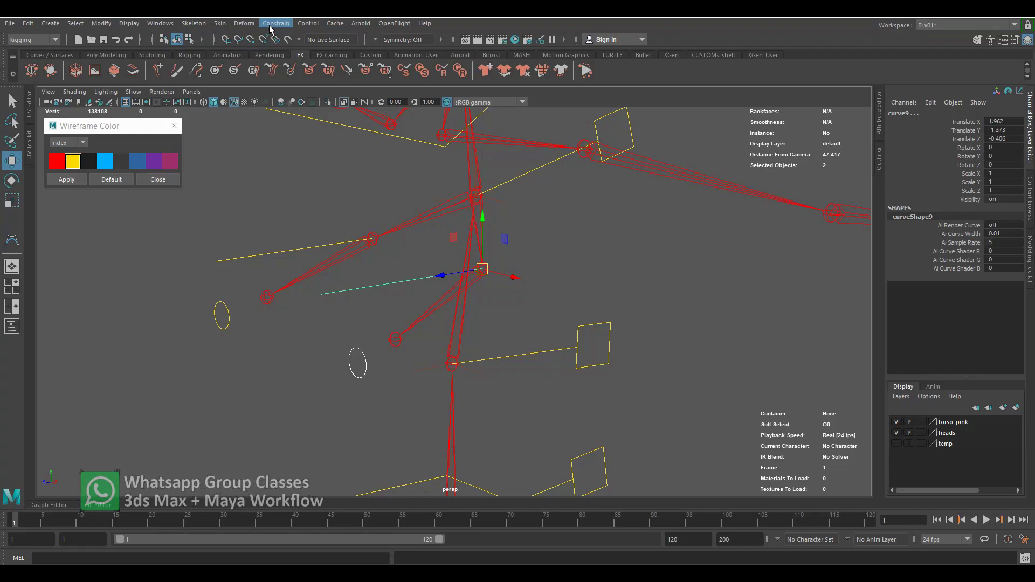
# Attach the circle control to the yellow guide curve as a motion path spanning the Time Slider range
pyautogui.click(270, 25)
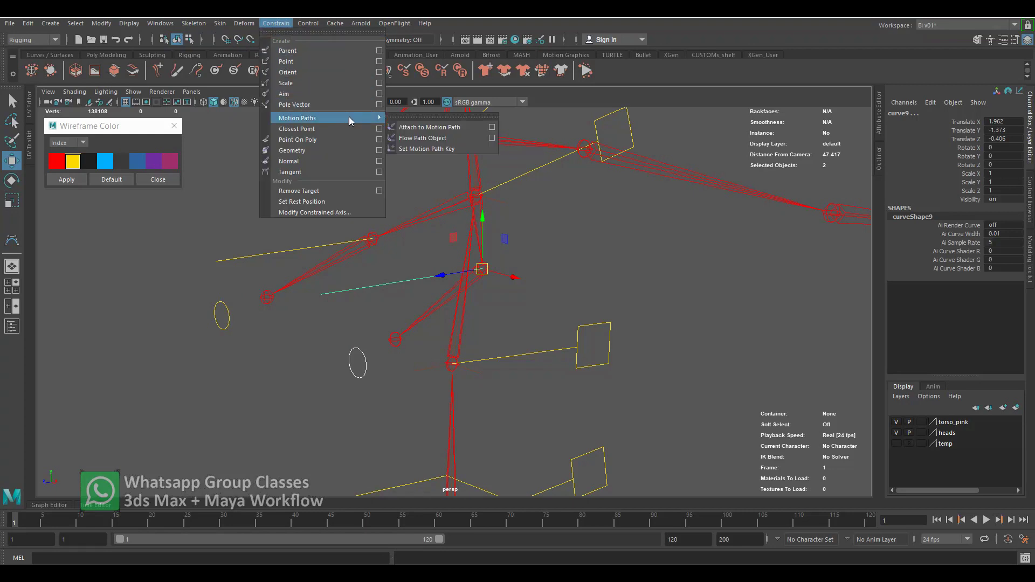
pyautogui.click(492, 127)
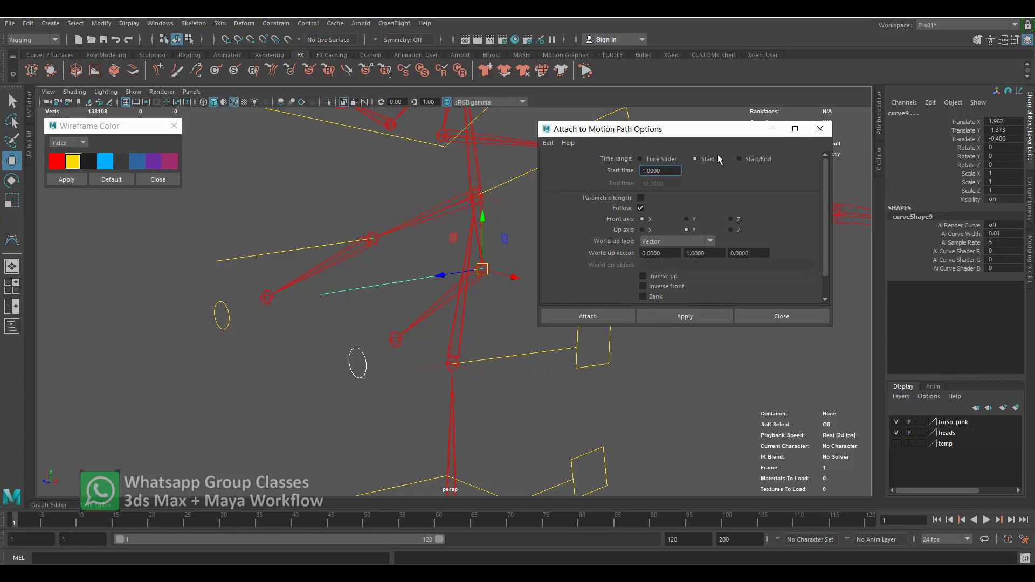
pyautogui.click(661, 161)
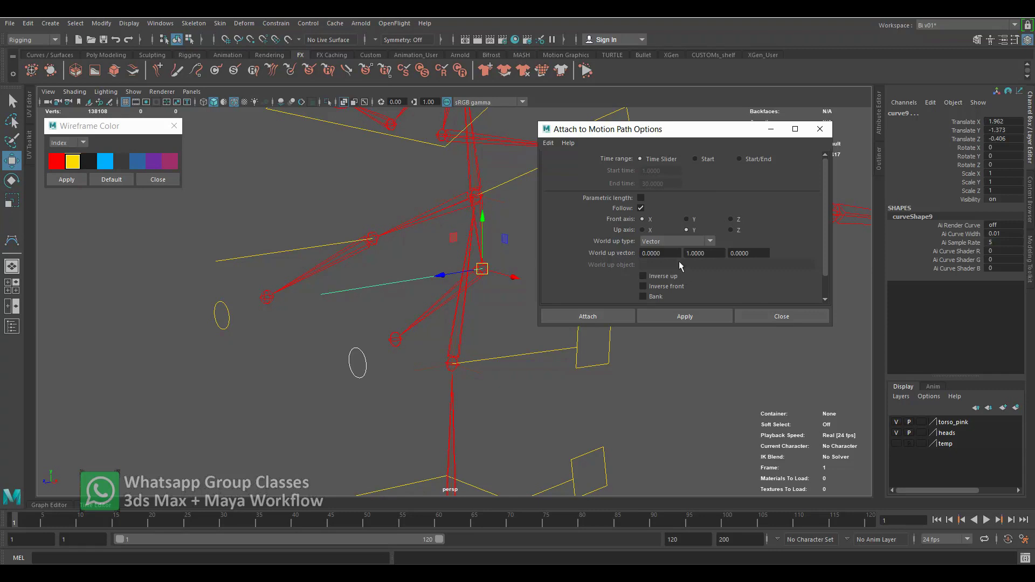
pyautogui.keyDown('alt'); pyautogui.moveTo(388, 337); pyautogui.dragTo(361, 335); pyautogui.keyUp('alt')
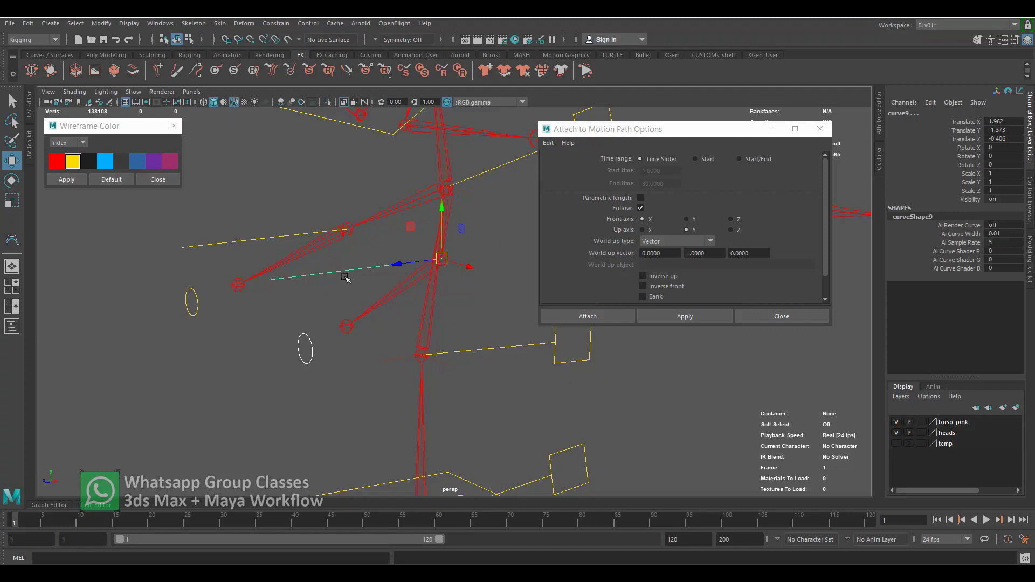
pyautogui.click(680, 319)
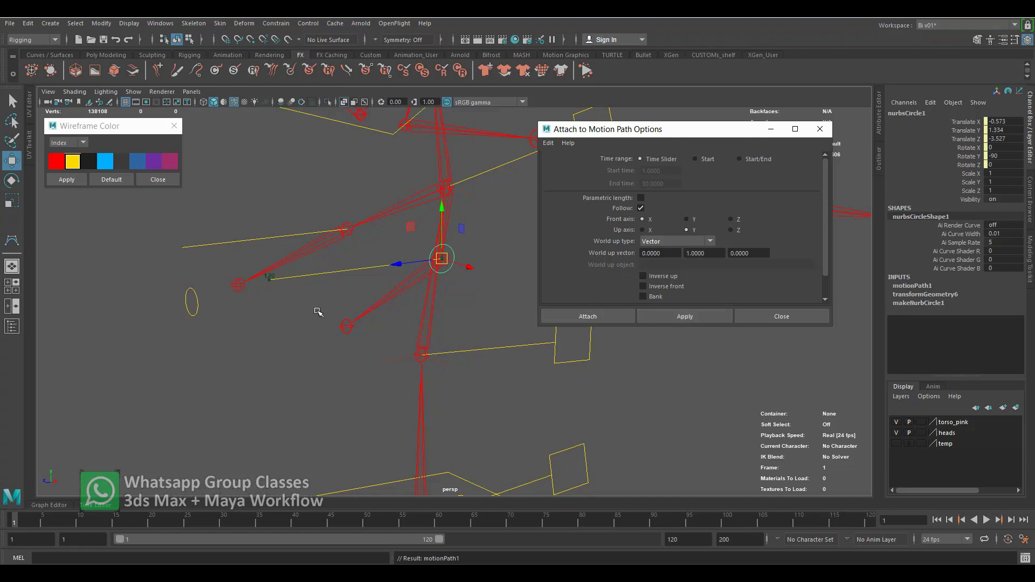
# Break the U Value connection on motionPath1 and set U Value to 1
pyautogui.click(910, 288)
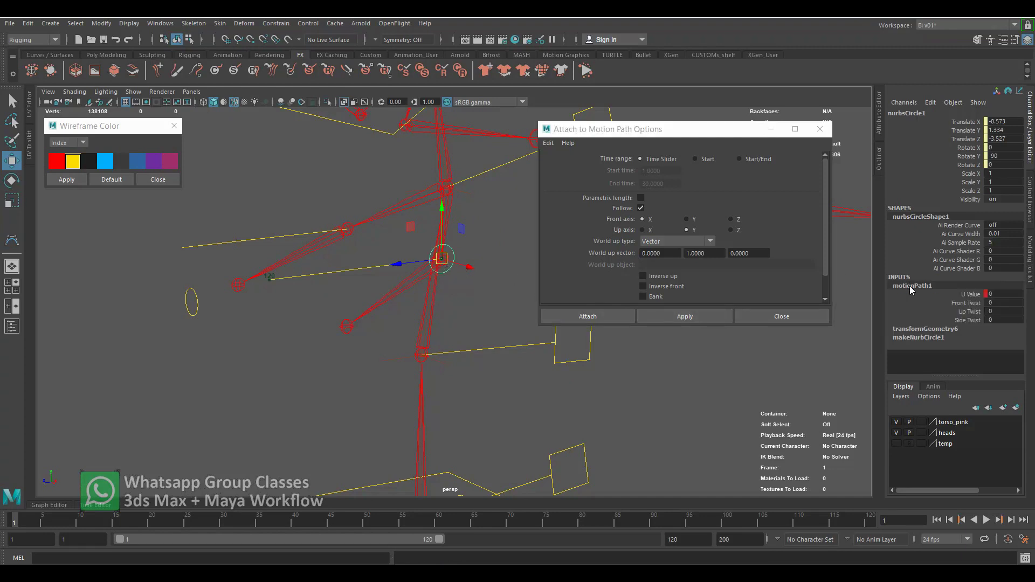
pyautogui.click(969, 296)
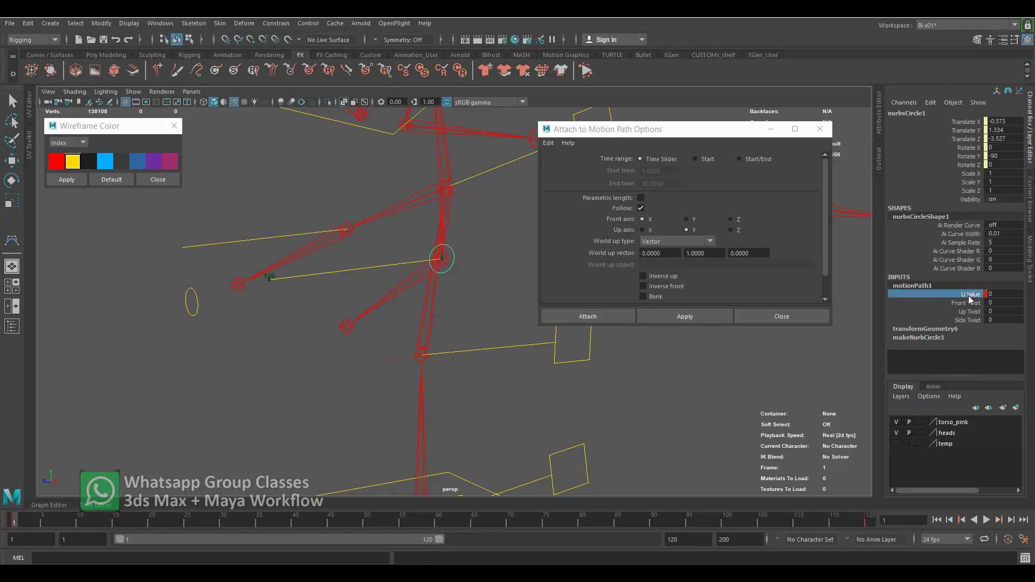
pyautogui.rightClick(969, 296)
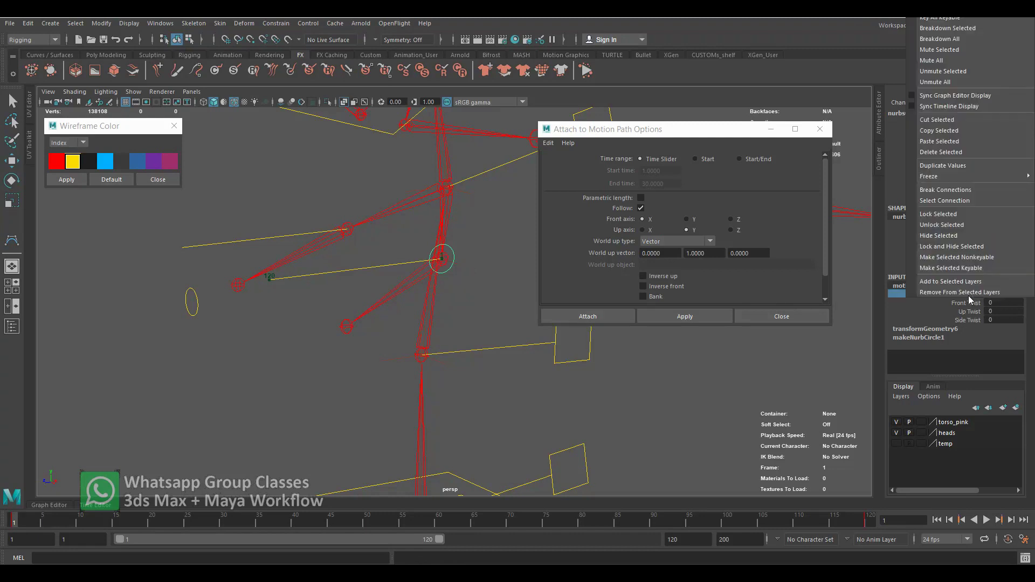
pyautogui.click(946, 191)
pyautogui.doubleClick(1002, 295)
pyautogui.press('Tab')
# Set motionPath1's Up Twist to 90 so the circle faces along the curve
pyautogui.moveTo(428, 336)
pyautogui.keyDown('alt'); pyautogui.mouseDown()
pyautogui.moveTo(411, 351)
pyautogui.moveTo(385, 347)
pyautogui.moveTo(372, 362)
pyautogui.moveTo(441, 358)
pyautogui.mouseUp(); pyautogui.keyUp('alt')
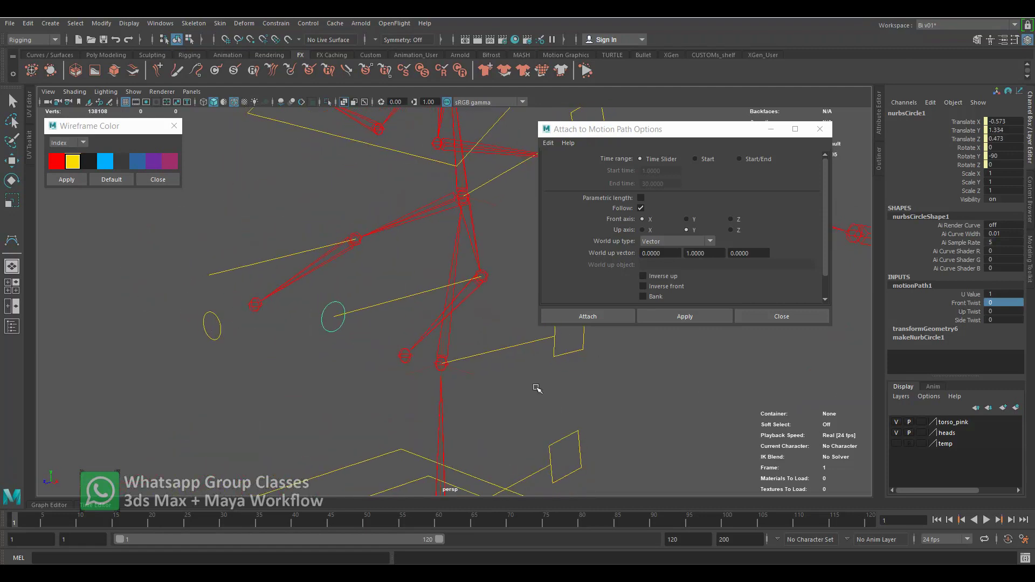
pyautogui.moveTo(367, 365)
pyautogui.keyDown('alt'); pyautogui.mouseDown()
pyautogui.moveTo(420, 351)
pyautogui.moveTo(335, 347)
pyautogui.moveTo(344, 353)
pyautogui.mouseUp(); pyautogui.keyUp('alt')
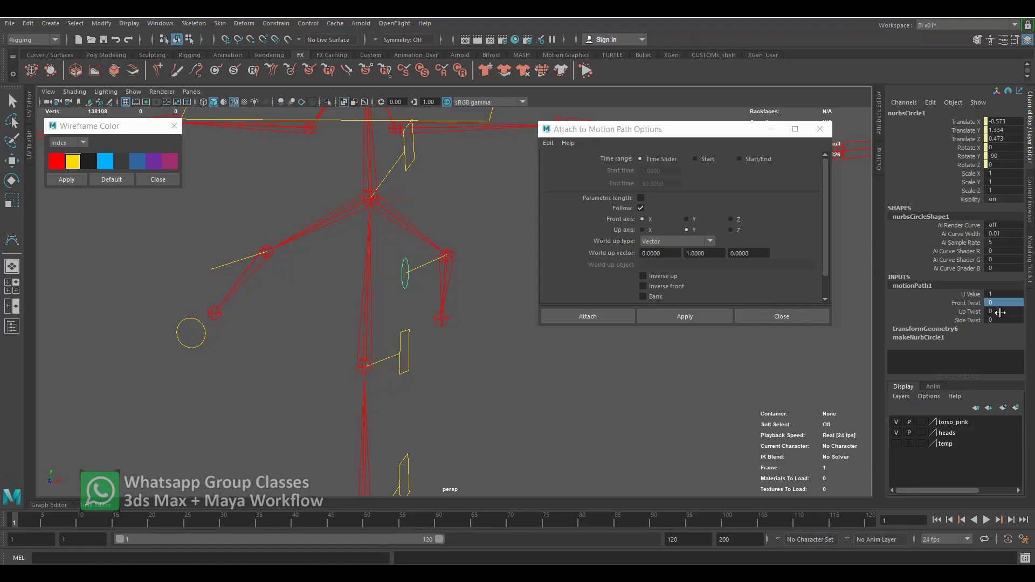
pyautogui.doubleClick(1000, 312)
pyautogui.keyDown('alt'); pyautogui.moveTo(465, 324); pyautogui.dragTo(456, 330, button='middle'); pyautogui.keyUp('alt')
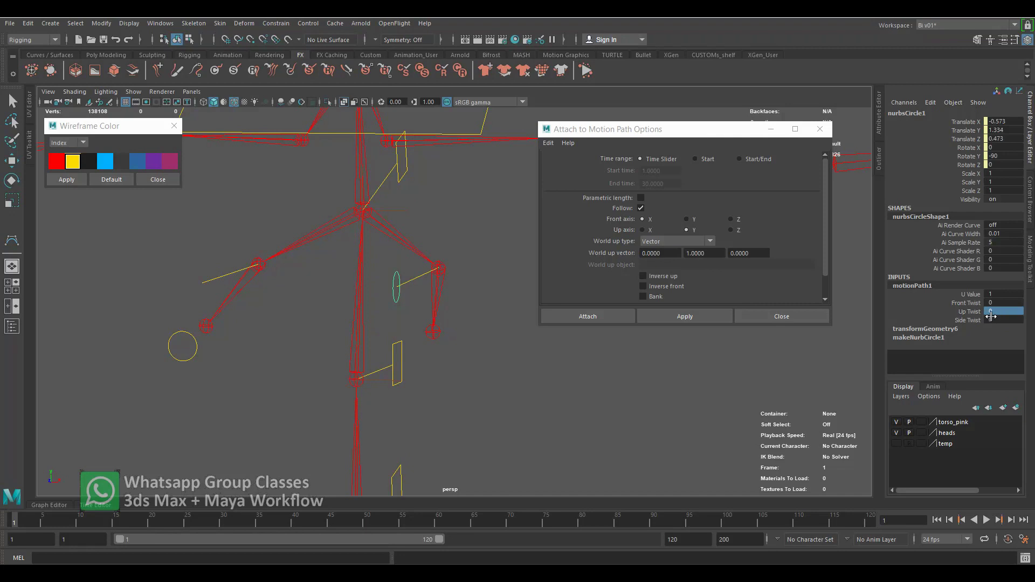
pyautogui.write('90')
pyautogui.press('Return')
pyautogui.keyDown('alt'); pyautogui.moveTo(469, 361); pyautogui.dragTo(379, 369); pyautogui.keyUp('alt')
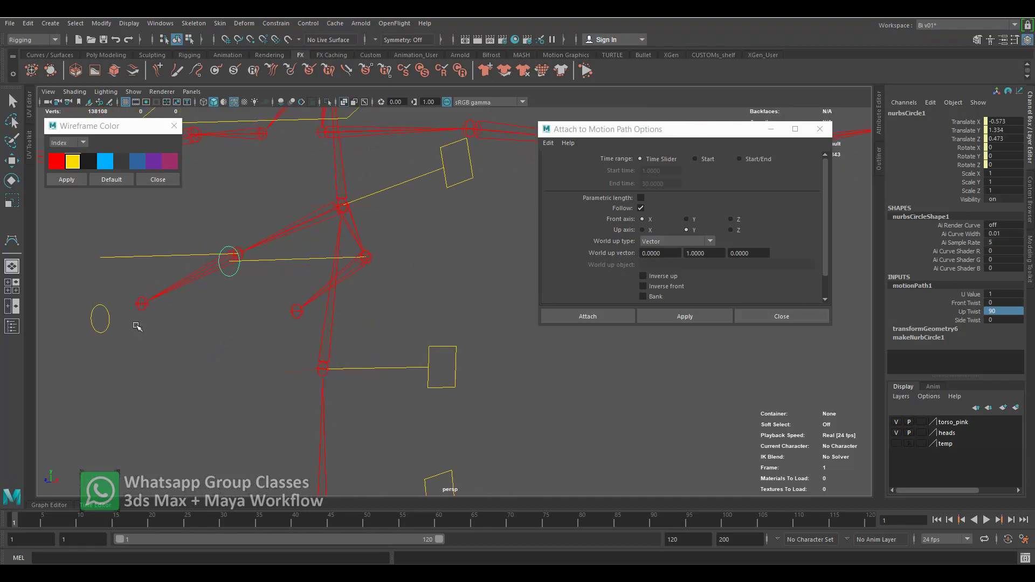
# Attach nurbsCircle2 to guide curve curve10 as a motion path
pyautogui.click(100, 331)
pyautogui.press('w')
pyautogui.keyDown('shift'); pyautogui.click(121, 256); pyautogui.keyUp('shift')
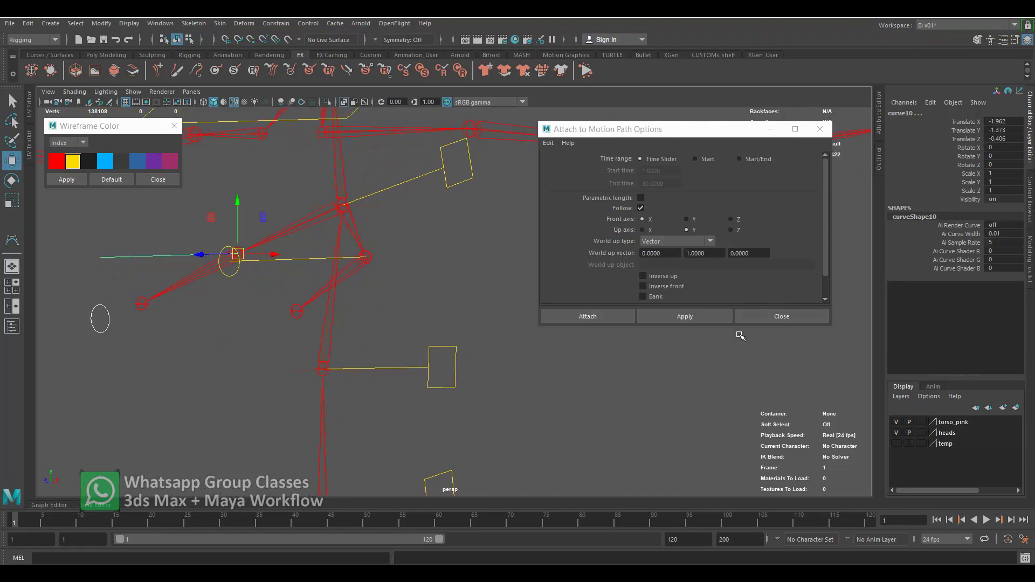
pyautogui.click(705, 319)
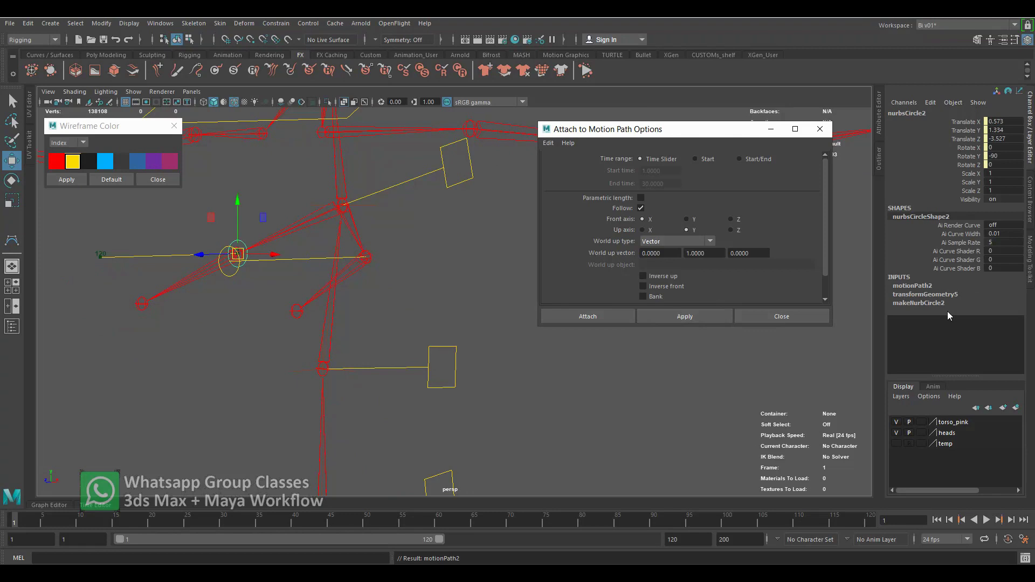
# Break the U Value connection on motionPath2 and set U Value to 1
pyautogui.click(923, 287)
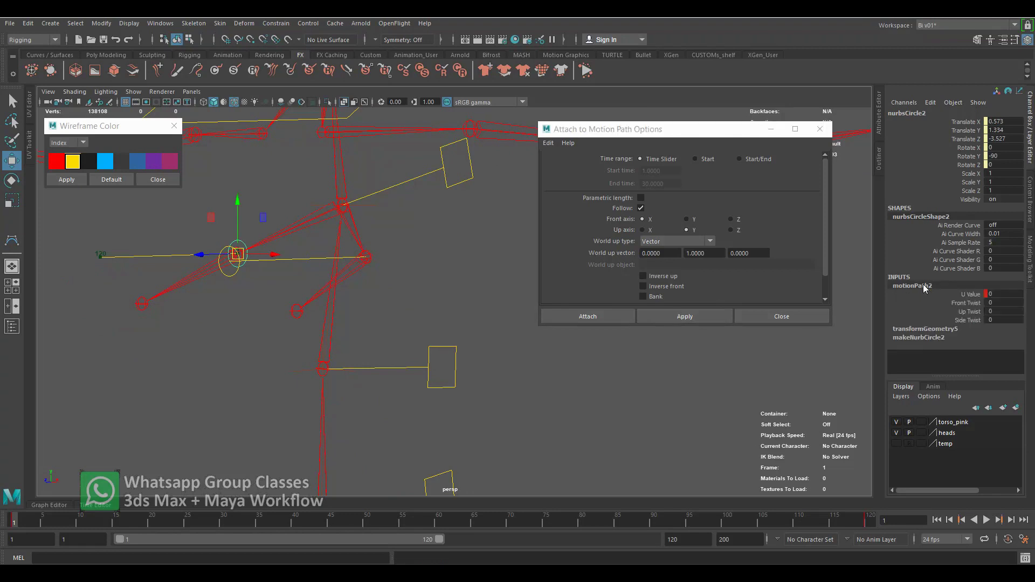
pyautogui.click(970, 294)
pyautogui.rightClick(971, 296)
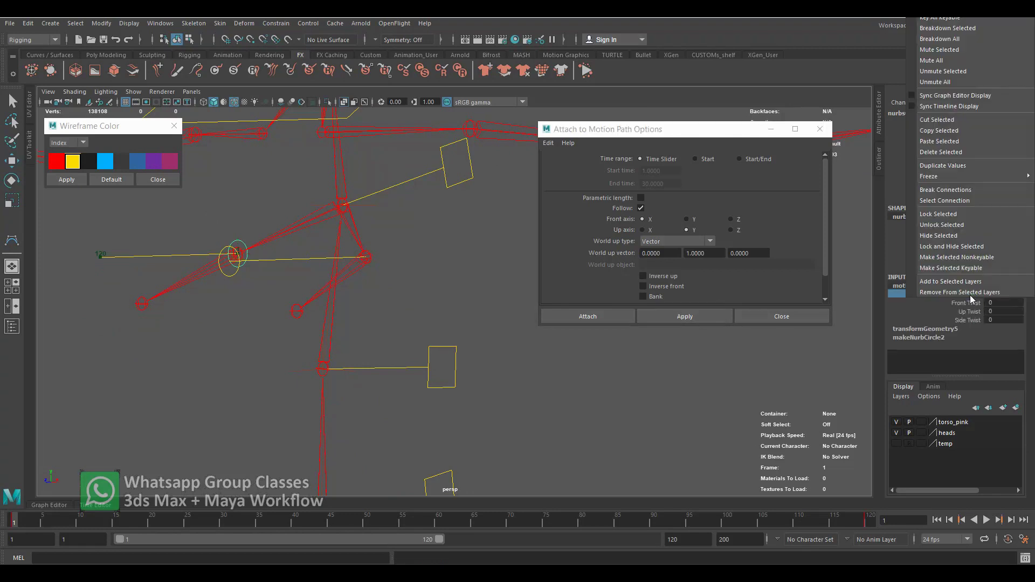
pyautogui.moveTo(929, 176)
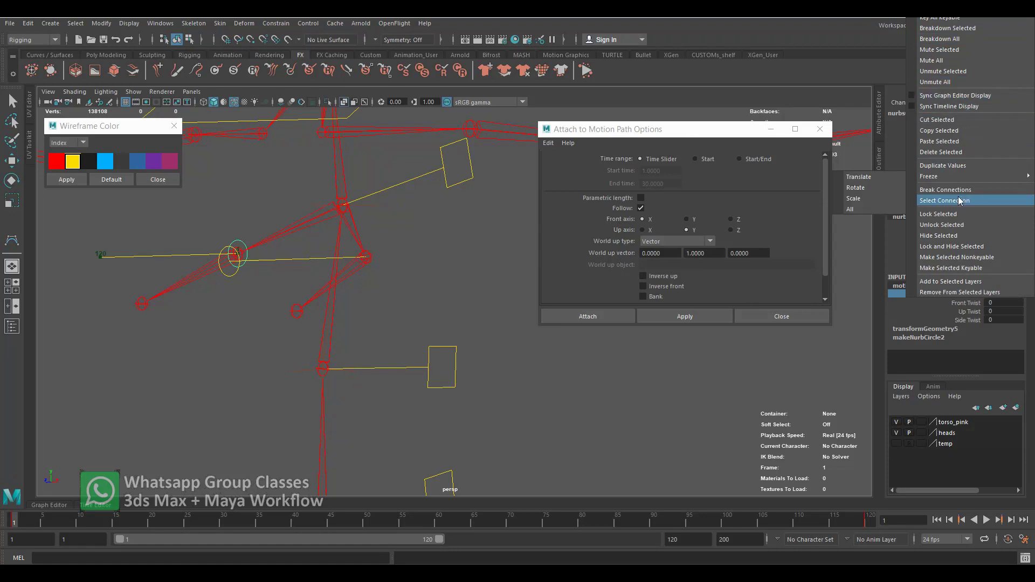
pyautogui.click(959, 201)
pyautogui.click(1002, 295)
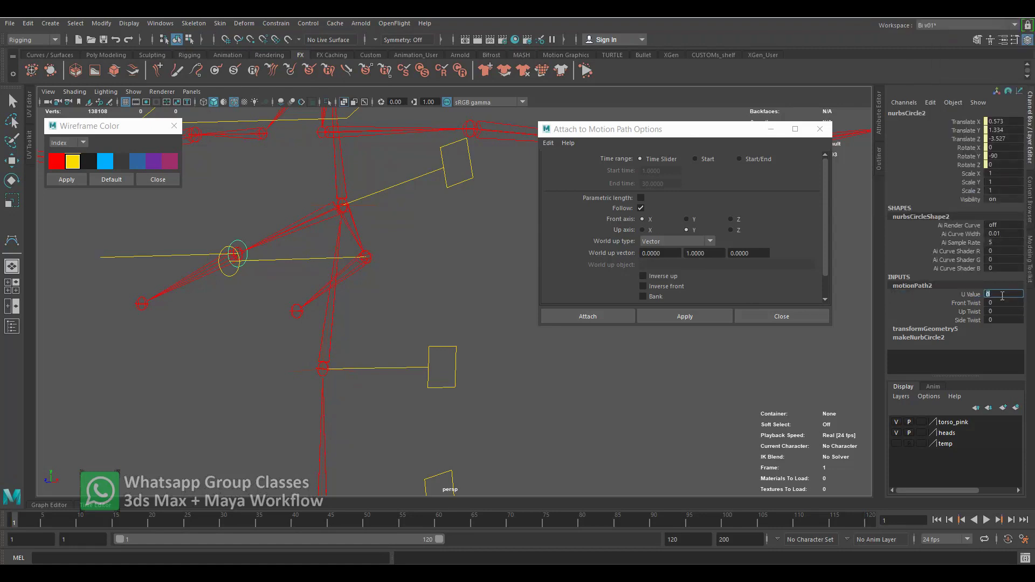
pyautogui.write('1')
pyautogui.press('Tab')
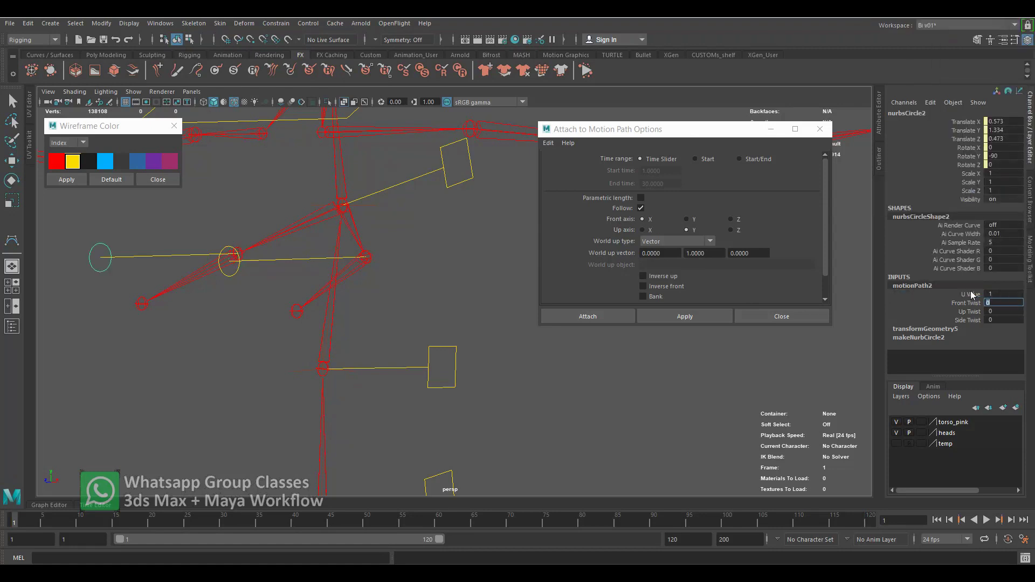
# Set motionPath2's Up Twist to 90 and close the motion path options
pyautogui.click(1021, 313)
pyautogui.write('90')
pyautogui.press('Return')
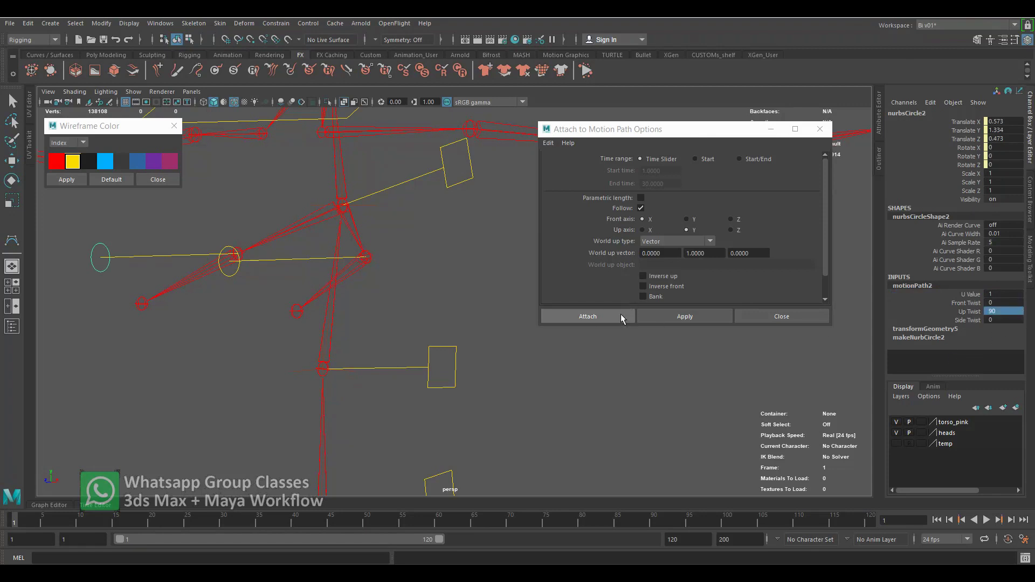
pyautogui.click(781, 316)
pyautogui.moveTo(641, 323)
pyautogui.keyDown('alt'); pyautogui.mouseDown()
pyautogui.moveTo(469, 323)
pyautogui.moveTo(647, 319)
pyautogui.moveTo(478, 321)
pyautogui.moveTo(508, 314)
pyautogui.mouseUp(); pyautogui.keyUp('alt')
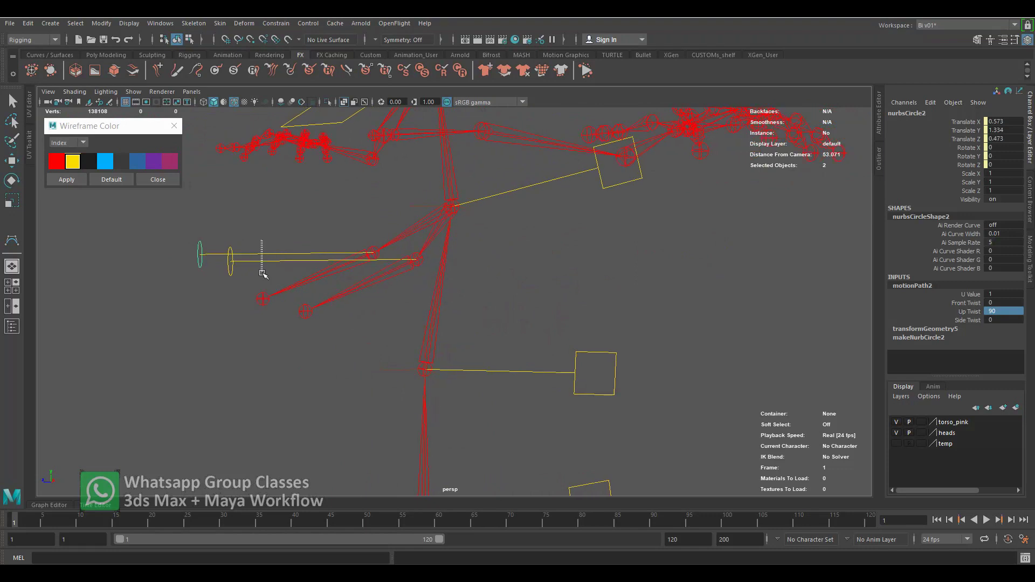
# Rotate the right hand guide curve to swing its arm
pyautogui.press('w')
pyautogui.moveTo(262, 272); pyautogui.dragTo(317, 226)
pyautogui.press('e')
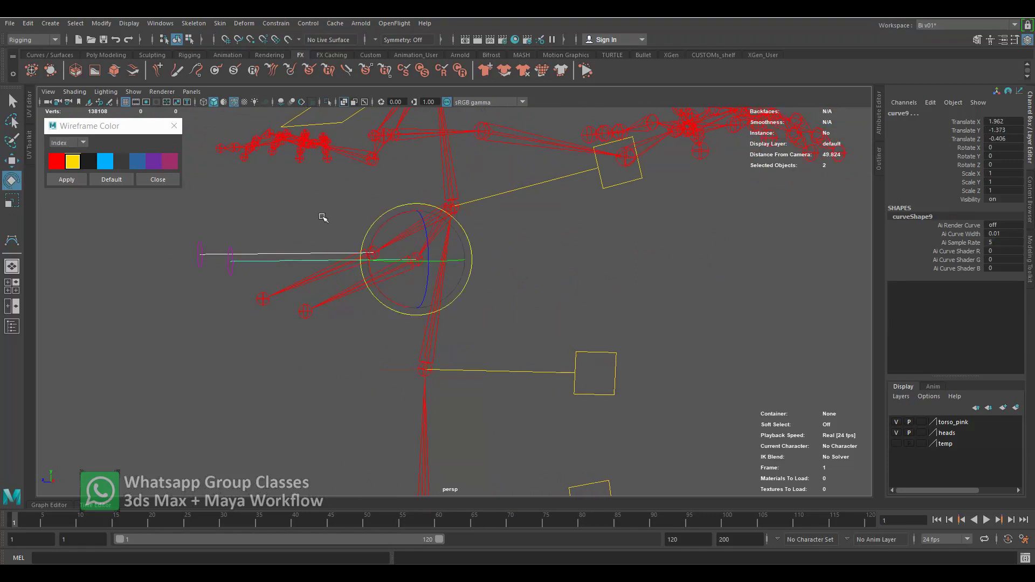
pyautogui.keyDown('alt'); pyautogui.moveTo(422, 259); pyautogui.dragTo(402, 258); pyautogui.keyUp('alt')
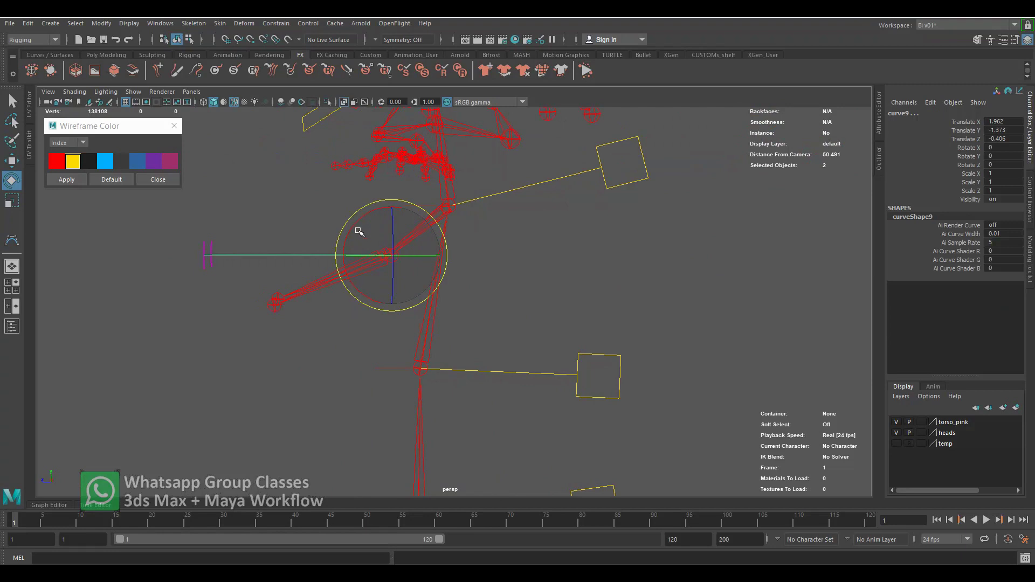
pyautogui.moveTo(357, 230)
pyautogui.mouseDown()
pyautogui.moveTo(355, 245)
pyautogui.moveTo(472, 321)
pyautogui.moveTo(573, 344)
pyautogui.moveTo(638, 341)
pyautogui.moveTo(596, 317)
pyautogui.moveTo(549, 324)
pyautogui.mouseUp()
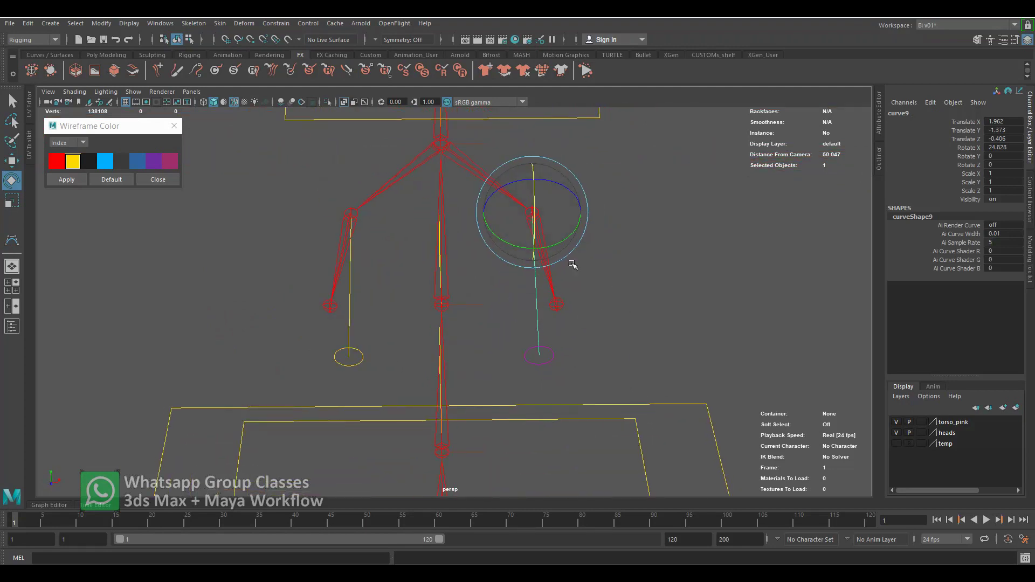
pyautogui.moveTo(561, 242); pyautogui.dragTo(566, 241)
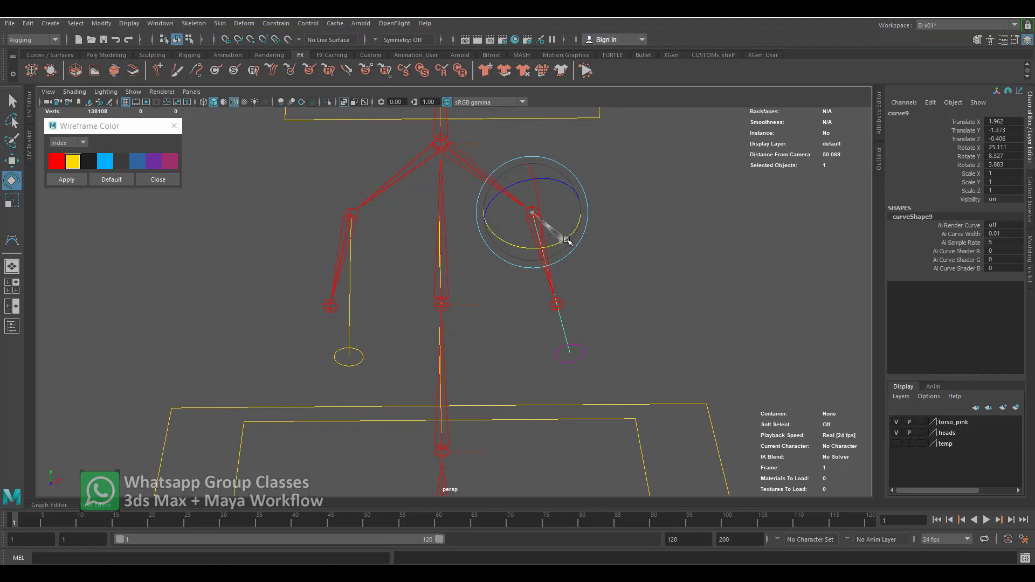
# Rotate the left hand guide curve, then select both hand curves
pyautogui.keyDown('alt'); pyautogui.moveTo(400, 312); pyautogui.dragTo(365, 342); pyautogui.keyUp('alt')
pyautogui.click(368, 347)
pyautogui.moveTo(396, 245); pyautogui.dragTo(390, 244)
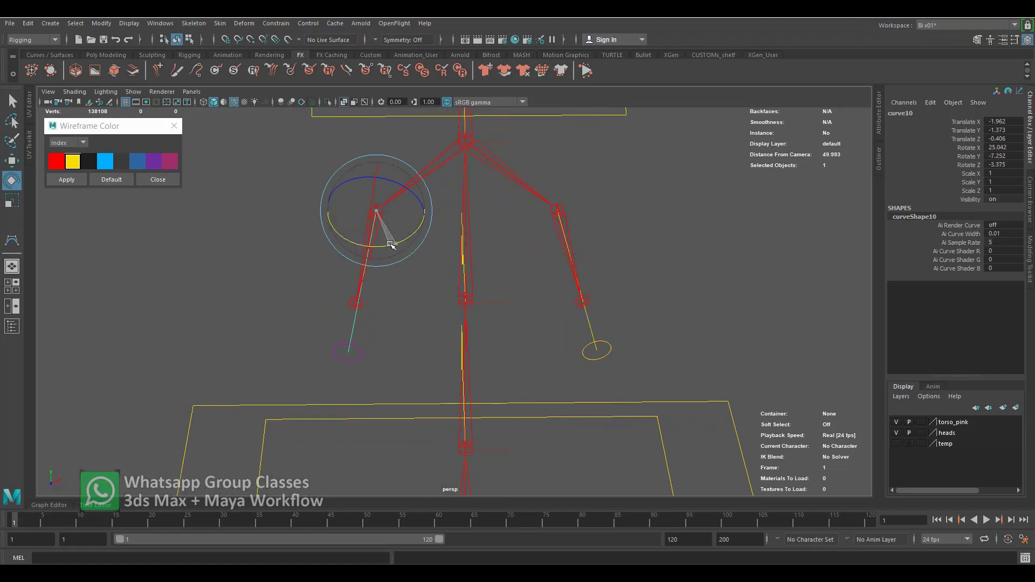
pyautogui.keyDown('alt'); pyautogui.moveTo(457, 295); pyautogui.dragTo(278, 289); pyautogui.keyUp('alt')
pyautogui.click(279, 290)
pyautogui.click(257, 266)
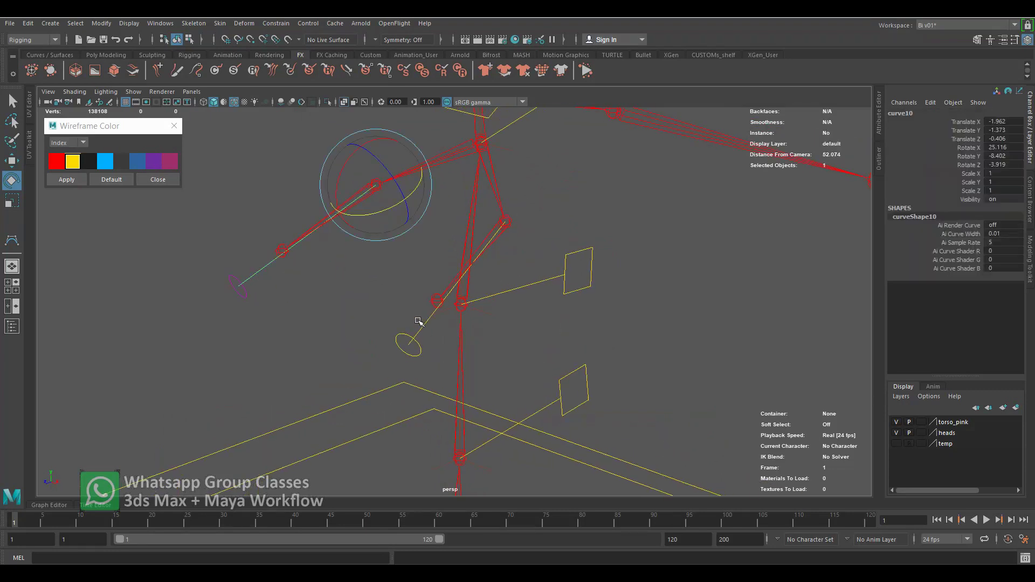
pyautogui.keyDown('shift'); pyautogui.click(420, 339); pyautogui.keyUp('shift')
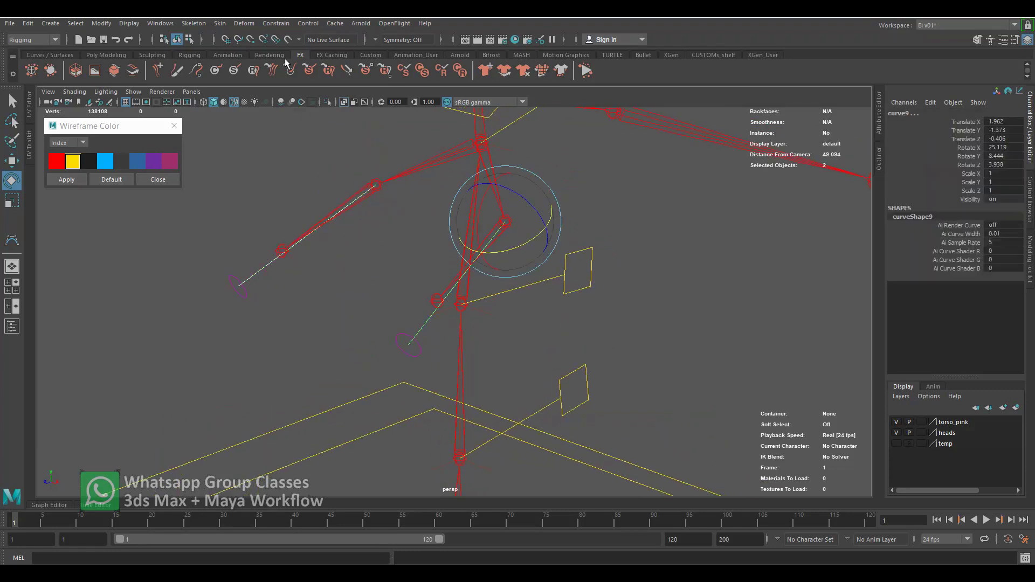
# Freeze transformations on curve9 and curve10, zeroing translate and rotate channels
pyautogui.click(102, 23)
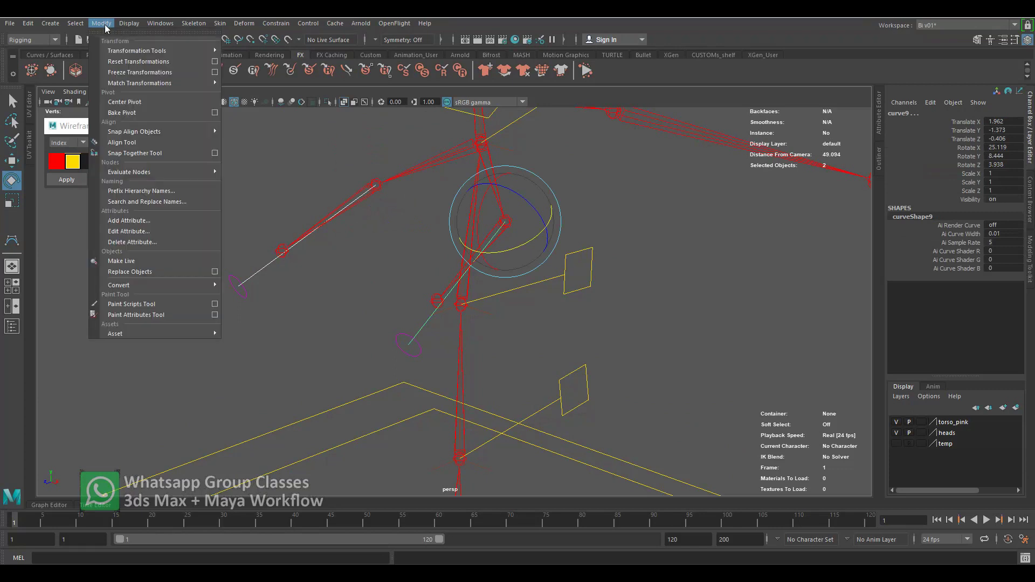
pyautogui.click(139, 72)
pyautogui.click(968, 124)
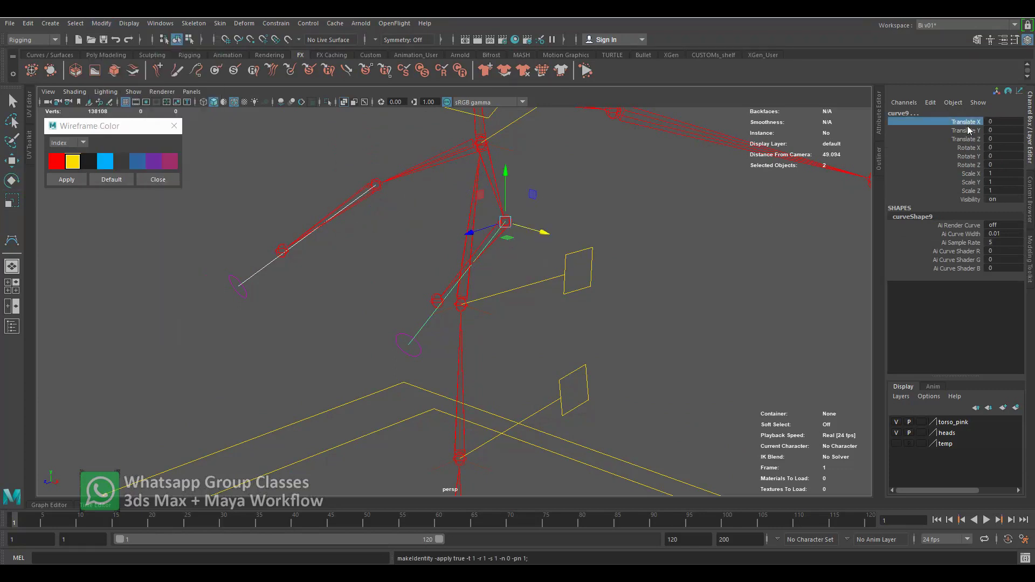
pyautogui.moveTo(968, 129); pyautogui.dragTo(970, 174)
# Reselect the cyan and yellow arm guide curves
pyautogui.keyDown('alt'); pyautogui.moveTo(561, 286); pyautogui.dragTo(562, 321, button='middle'); pyautogui.keyUp('alt')
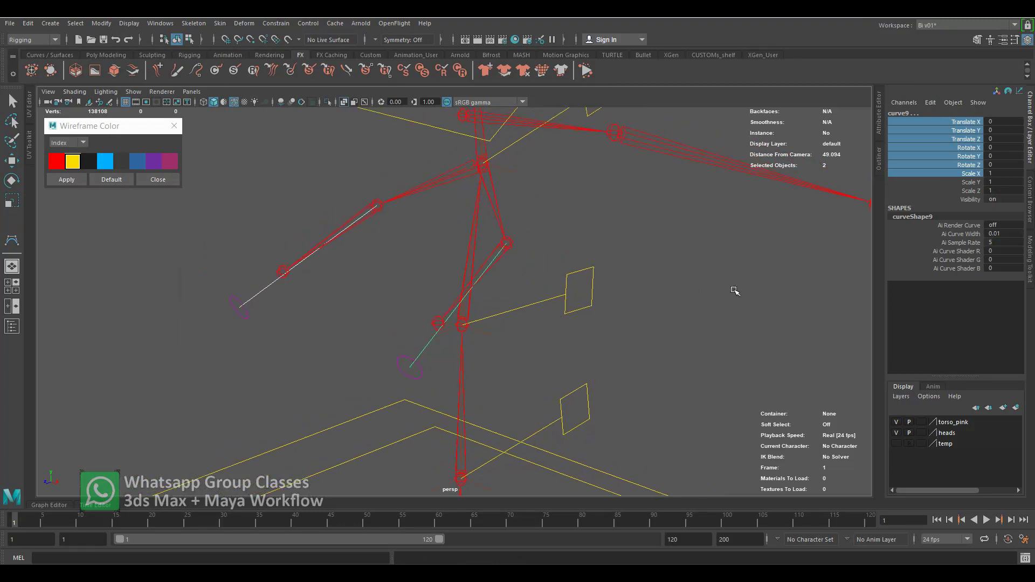
pyautogui.moveTo(512, 323)
pyautogui.keyDown('alt'); pyautogui.mouseDown()
pyautogui.moveTo(485, 316)
pyautogui.moveTo(502, 322)
pyautogui.moveTo(499, 295)
pyautogui.moveTo(451, 287)
pyautogui.moveTo(287, 347)
pyautogui.mouseUp(); pyautogui.keyUp('alt')
pyautogui.click(288, 349)
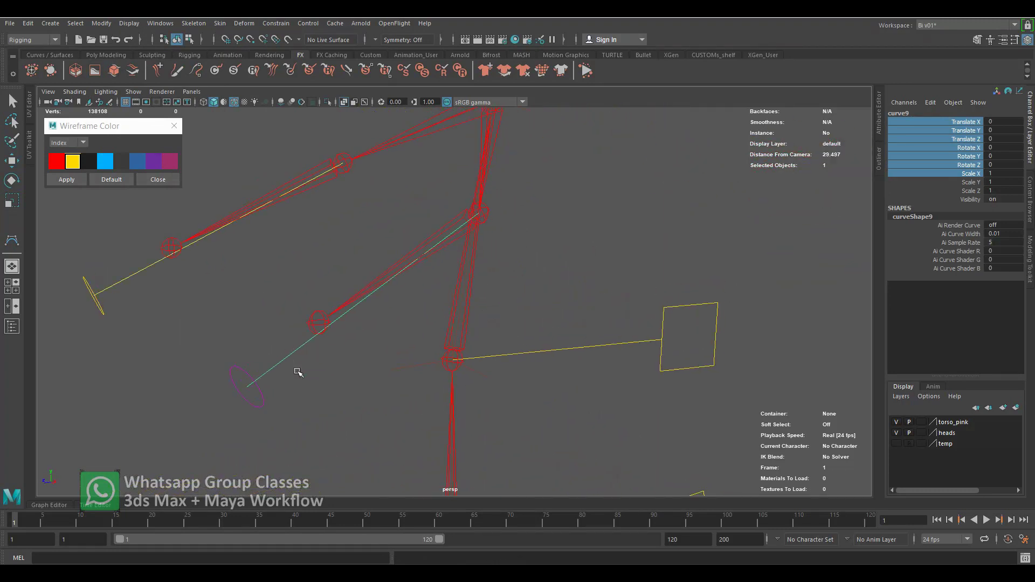
pyautogui.keyDown('shift'); pyautogui.click(128, 271); pyautogui.keyUp('shift')
pyautogui.moveTo(339, 240)
pyautogui.keyDown('alt'); pyautogui.mouseDown()
pyautogui.moveTo(358, 294)
pyautogui.moveTo(377, 268)
pyautogui.moveTo(395, 273)
pyautogui.moveTo(384, 270)
pyautogui.moveTo(391, 264)
pyautogui.mouseUp(); pyautogui.keyUp('alt')
# Select the three torso control curves and test-rotate them
pyautogui.keyDown('shift'); pyautogui.click(467, 217); pyautogui.keyUp('shift')
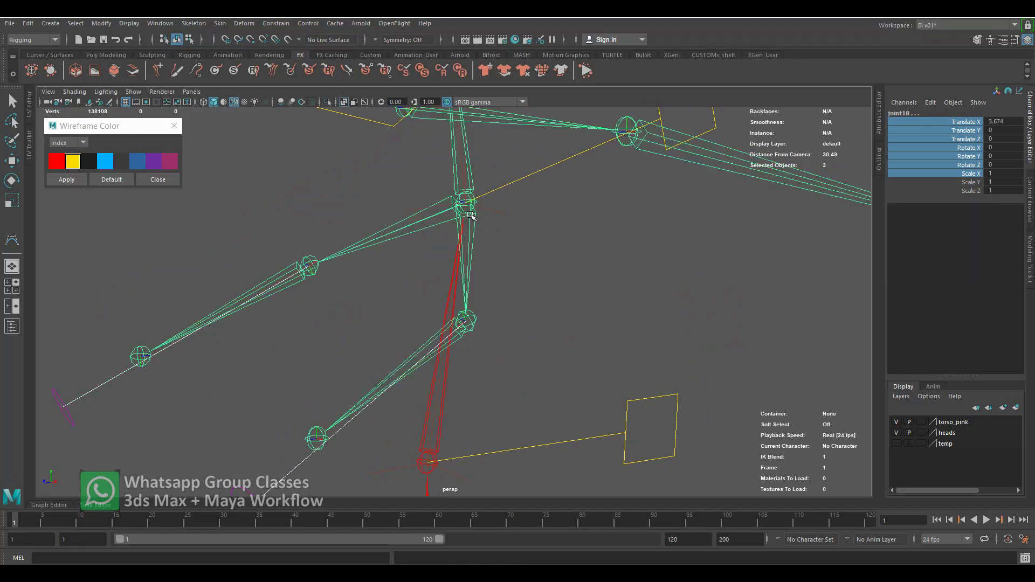
pyautogui.hotkey('ctrl', 'z')
pyautogui.moveTo(579, 231)
pyautogui.keyDown('alt'); pyautogui.mouseDown()
pyautogui.moveTo(561, 323)
pyautogui.moveTo(528, 286)
pyautogui.moveTo(545, 207)
pyautogui.mouseUp(); pyautogui.keyUp('alt')
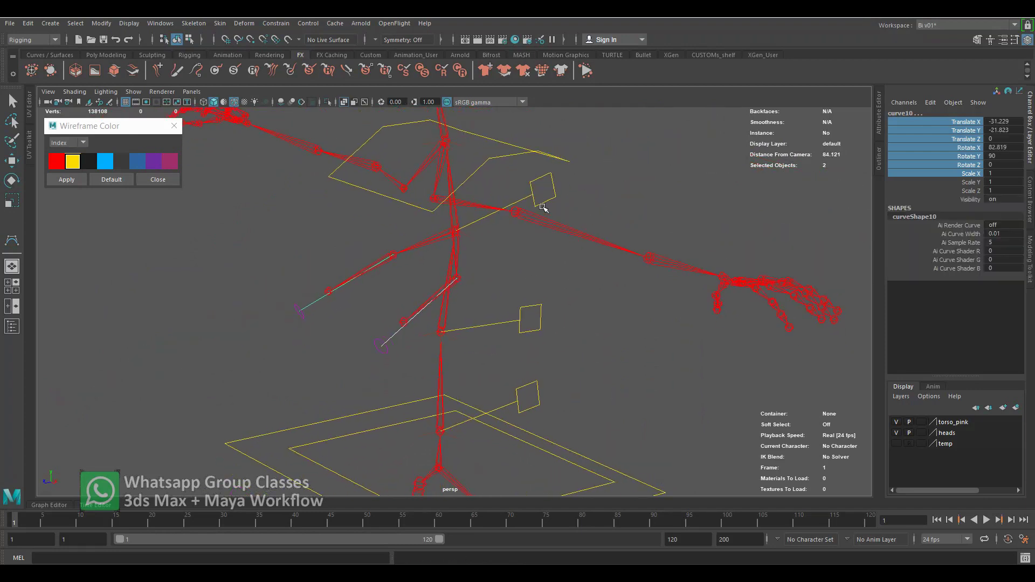
pyautogui.click(556, 195)
pyautogui.keyDown('shift'); pyautogui.click(540, 319); pyautogui.keyUp('shift')
pyautogui.keyDown('shift'); pyautogui.click(538, 398); pyautogui.keyUp('shift')
pyautogui.press('e')
pyautogui.moveTo(542, 351)
pyautogui.keyDown('alt'); pyautogui.mouseDown()
pyautogui.moveTo(503, 369)
pyautogui.moveTo(468, 365)
pyautogui.moveTo(594, 358)
pyautogui.mouseUp(); pyautogui.keyUp('alt')
# Deselect and pick guide curve curve9 on the left arm
pyautogui.click(523, 368)
pyautogui.moveTo(523, 368)
pyautogui.keyDown('alt'); pyautogui.mouseDown()
pyautogui.moveTo(388, 370)
pyautogui.moveTo(384, 351)
pyautogui.moveTo(347, 377)
pyautogui.moveTo(377, 381)
pyautogui.moveTo(201, 291)
pyautogui.mouseUp(); pyautogui.keyUp('alt')
pyautogui.click(397, 311)
pyautogui.scroll(3, 381, 355)
# Select curve9's end control vertex and set up a jiggle deformer on it
pyautogui.rightClick(166, 249)
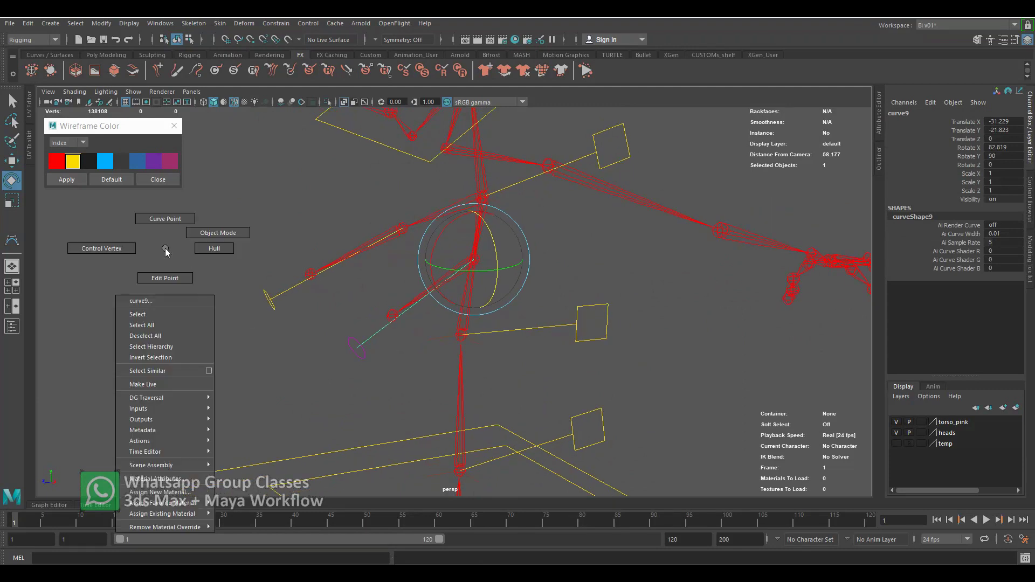
pyautogui.click(111, 248)
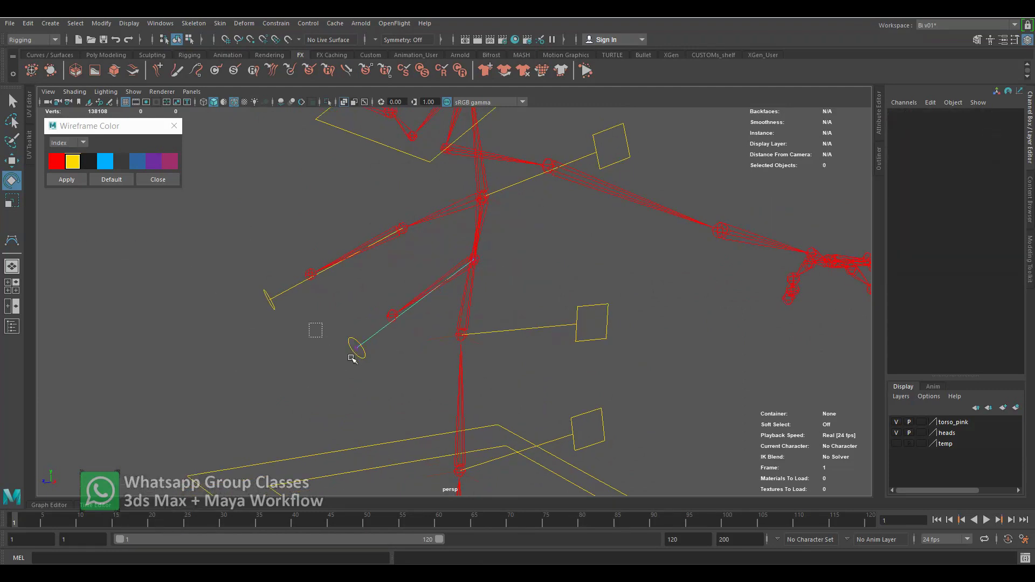
pyautogui.moveTo(313, 327); pyautogui.dragTo(361, 380)
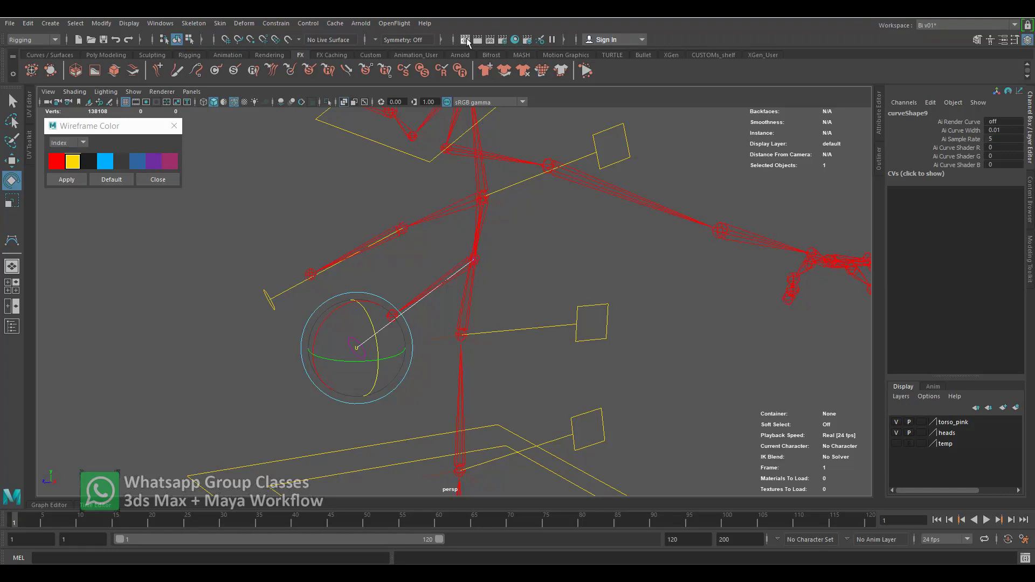
pyautogui.click(246, 24)
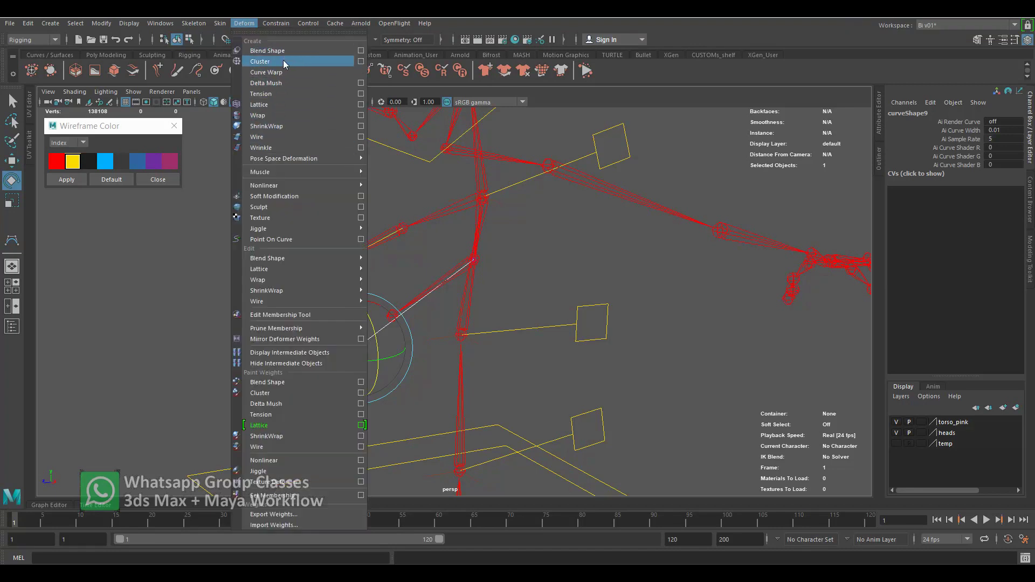
pyautogui.moveTo(275, 228)
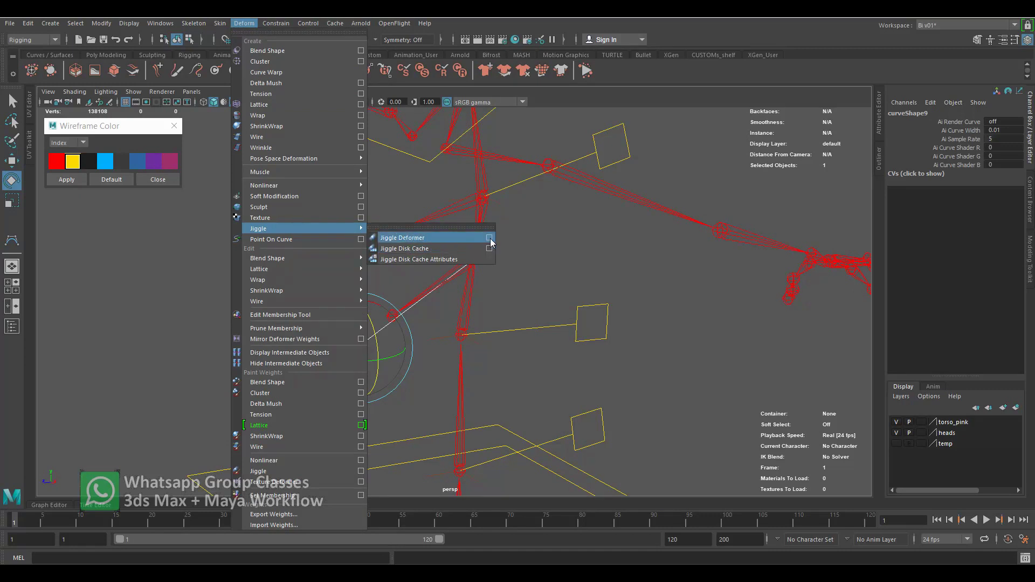
pyautogui.click(489, 238)
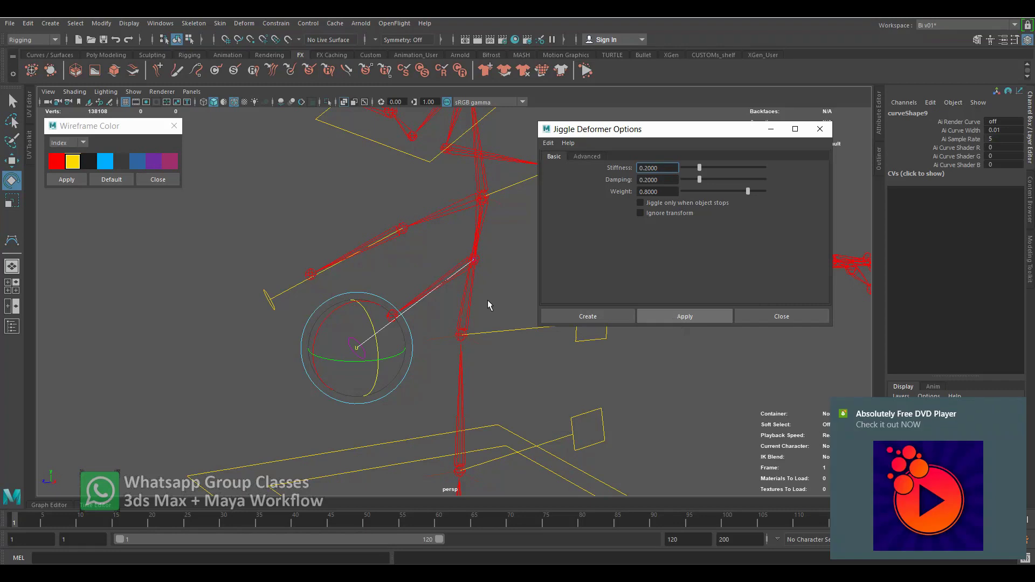
# Create a jiggle deformer on curve10's end control vertex, then close the dialog
pyautogui.rightClick(265, 221)
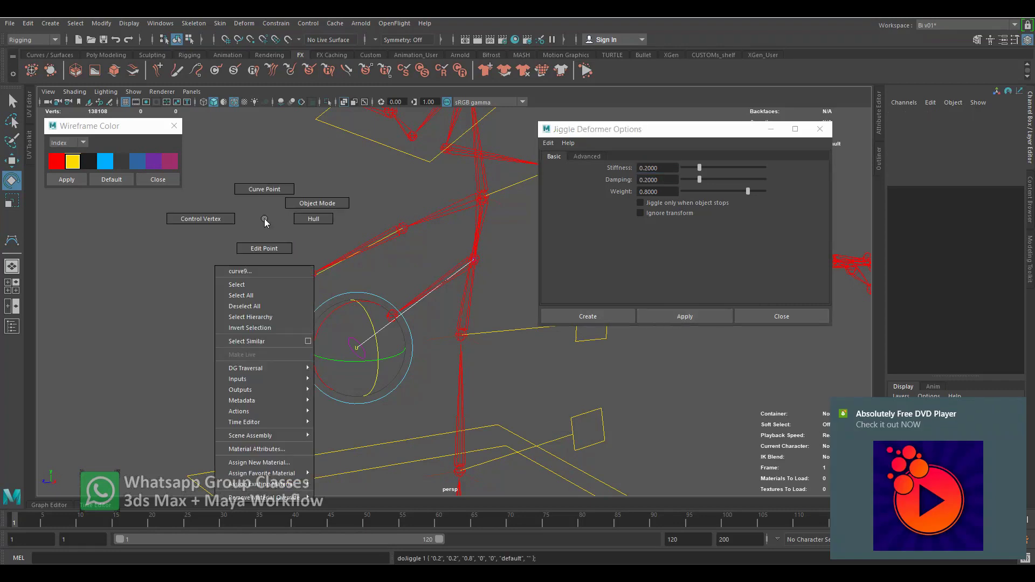
pyautogui.click(293, 296)
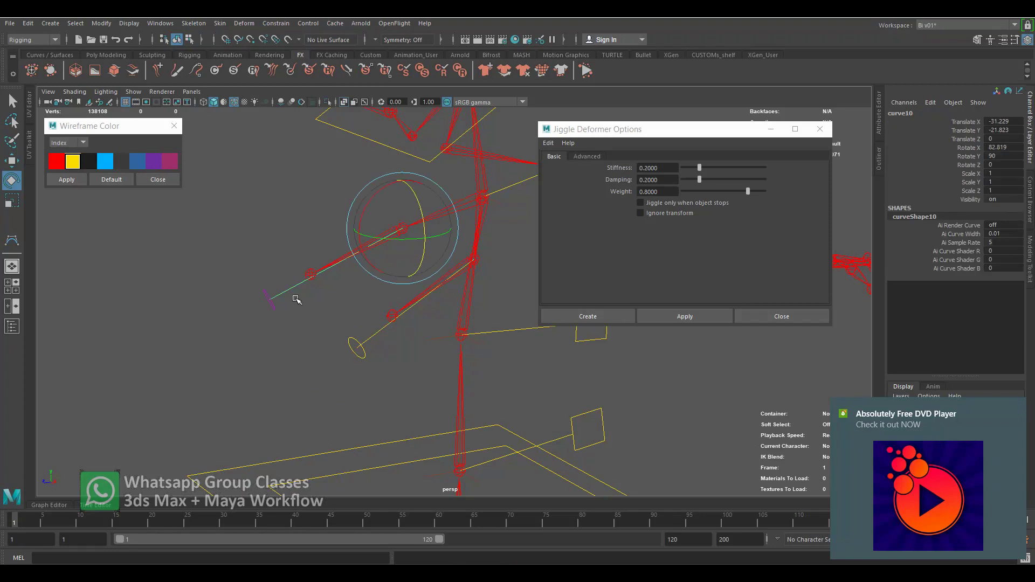
pyautogui.moveTo(275, 193); pyautogui.dragTo(252, 194, button='right')
pyautogui.moveTo(237, 277); pyautogui.dragTo(294, 324)
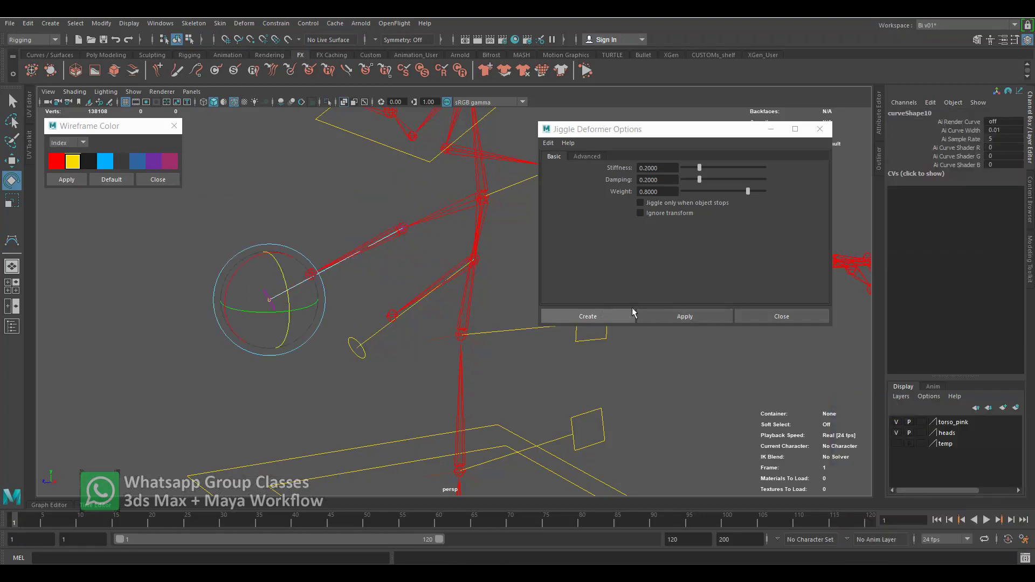
pyautogui.click(669, 316)
pyautogui.click(757, 316)
pyautogui.moveTo(748, 314)
pyautogui.keyDown('alt'); pyautogui.mouseDown()
pyautogui.moveTo(502, 309)
pyautogui.moveTo(619, 215)
pyautogui.mouseUp(); pyautogui.keyUp('alt')
pyautogui.moveTo(620, 205); pyautogui.dragTo(654, 191, button='right')
pyautogui.click(568, 222)
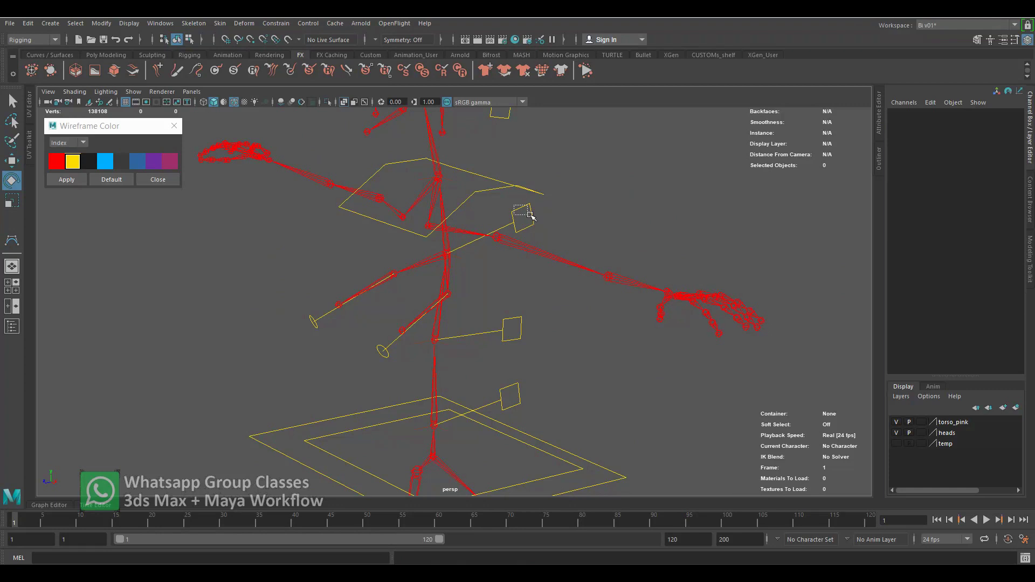
# Select the three torso controls and briefly play the animation
pyautogui.click(526, 215)
pyautogui.keyDown('shift'); pyautogui.click(514, 326); pyautogui.keyUp('shift')
pyautogui.keyDown('shift'); pyautogui.click(522, 384); pyautogui.keyUp('shift')
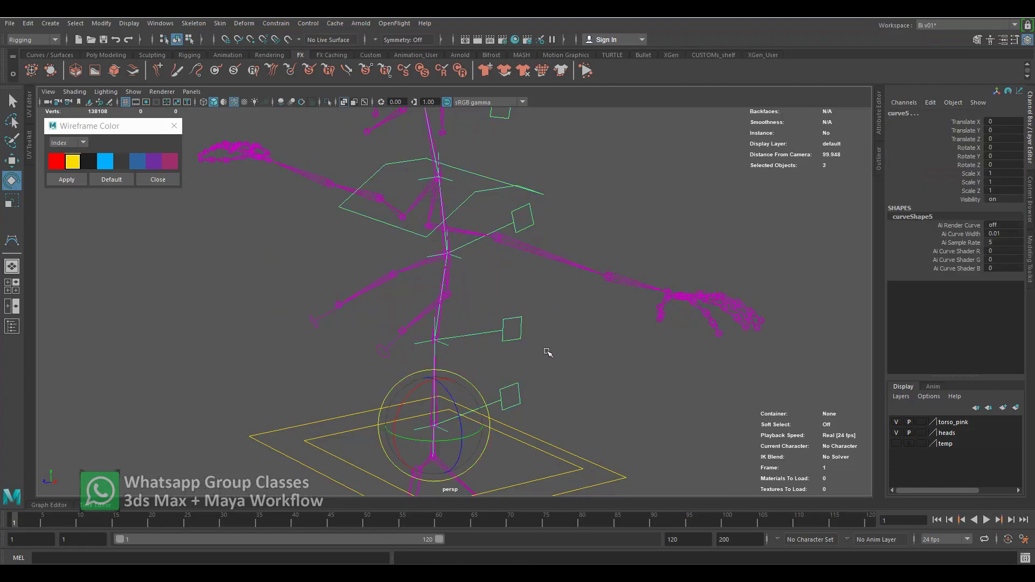
pyautogui.keyDown('alt'); pyautogui.moveTo(548, 353); pyautogui.dragTo(618, 261); pyautogui.keyUp('alt')
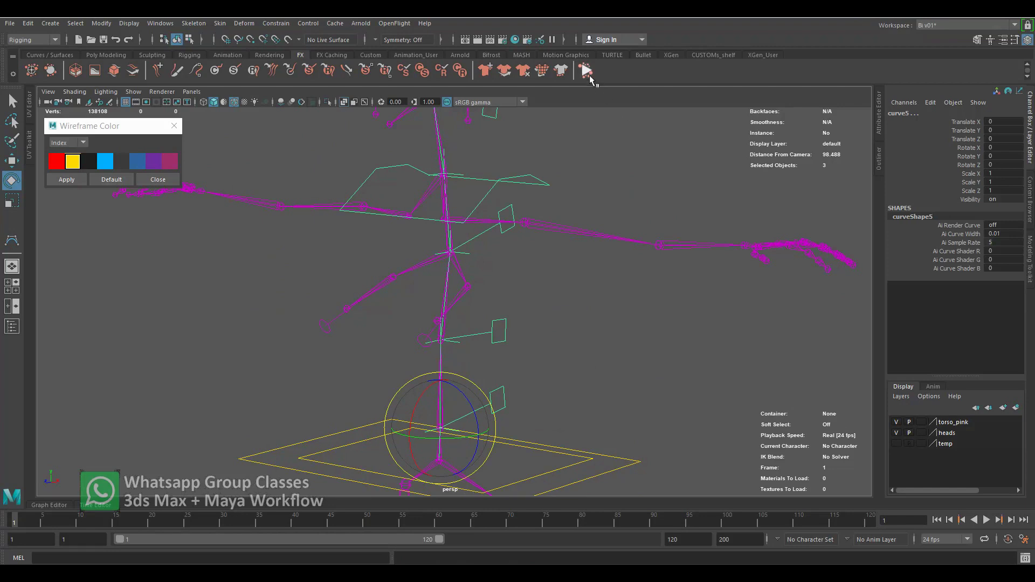
pyautogui.click(587, 70)
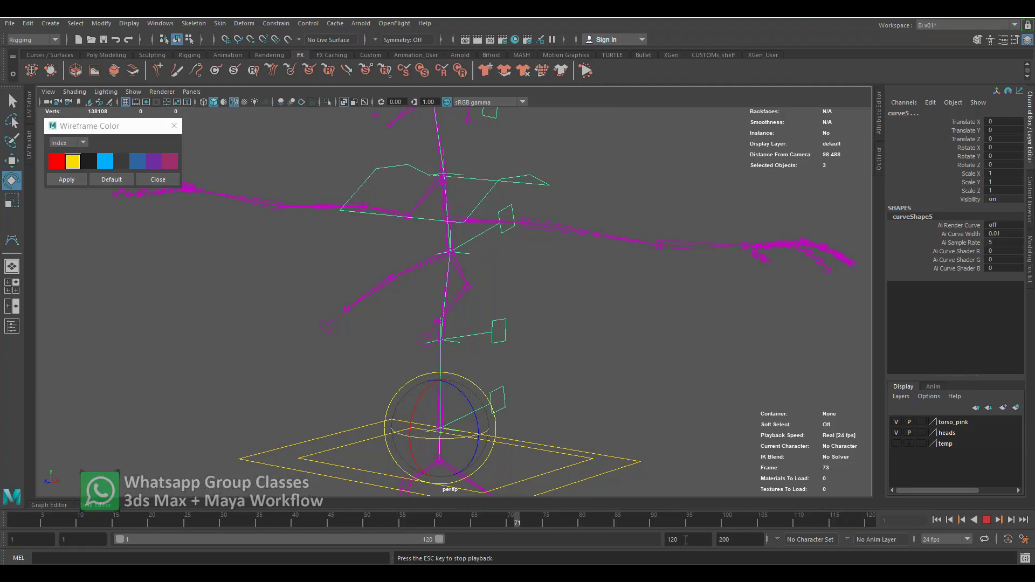
pyautogui.press('Escape')
pyautogui.hotkey('alt', 'shift', 'v')
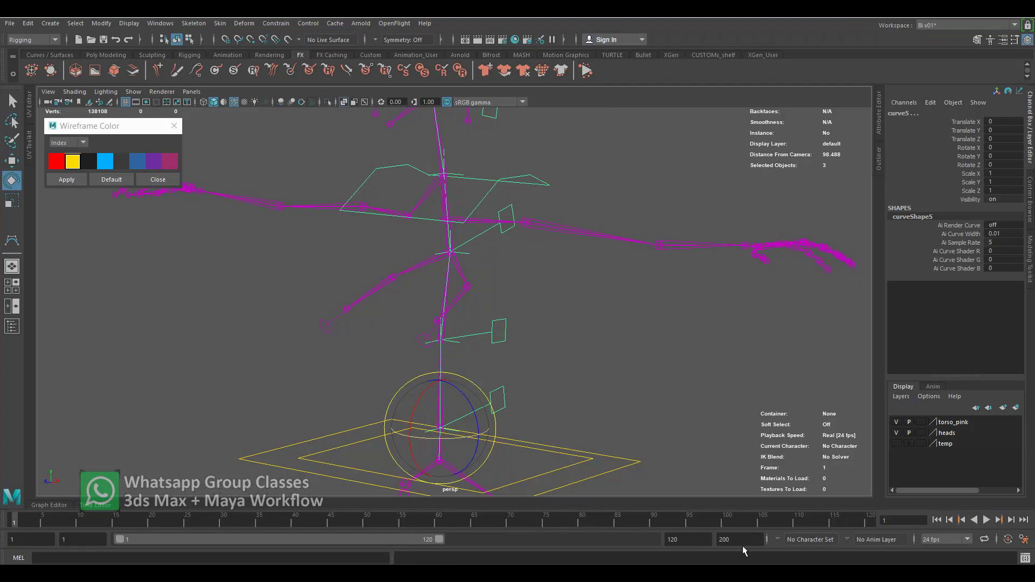
# Set the end time to 500, replay while rotating the torso controls, then undo the rotation
pyautogui.doubleClick(686, 541)
pyautogui.write('500')
pyautogui.press('Return')
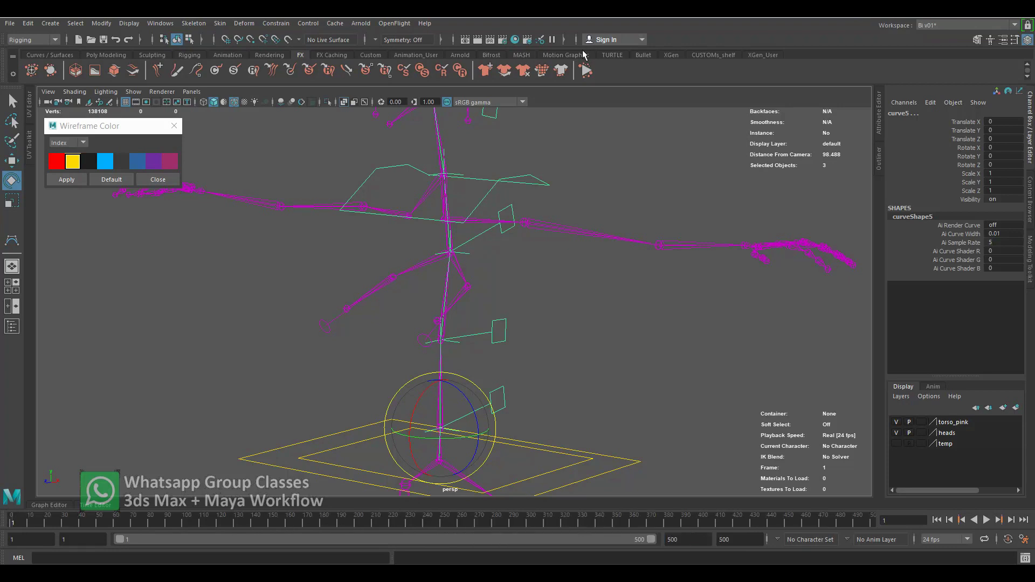
pyautogui.hotkey('alt', 'v')
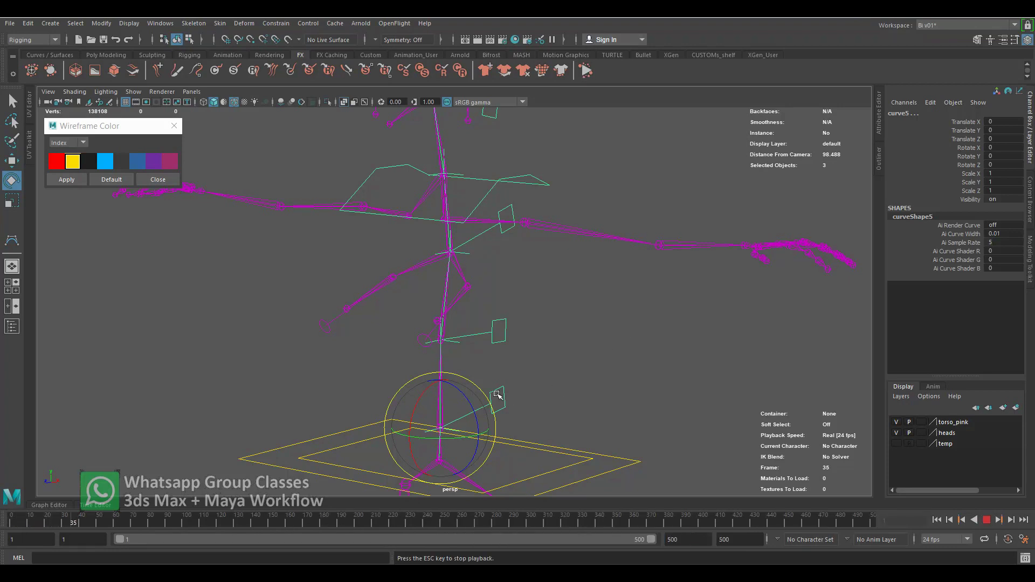
pyautogui.moveTo(462, 393)
pyautogui.mouseDown()
pyautogui.moveTo(470, 402)
pyautogui.moveTo(464, 388)
pyautogui.mouseUp()
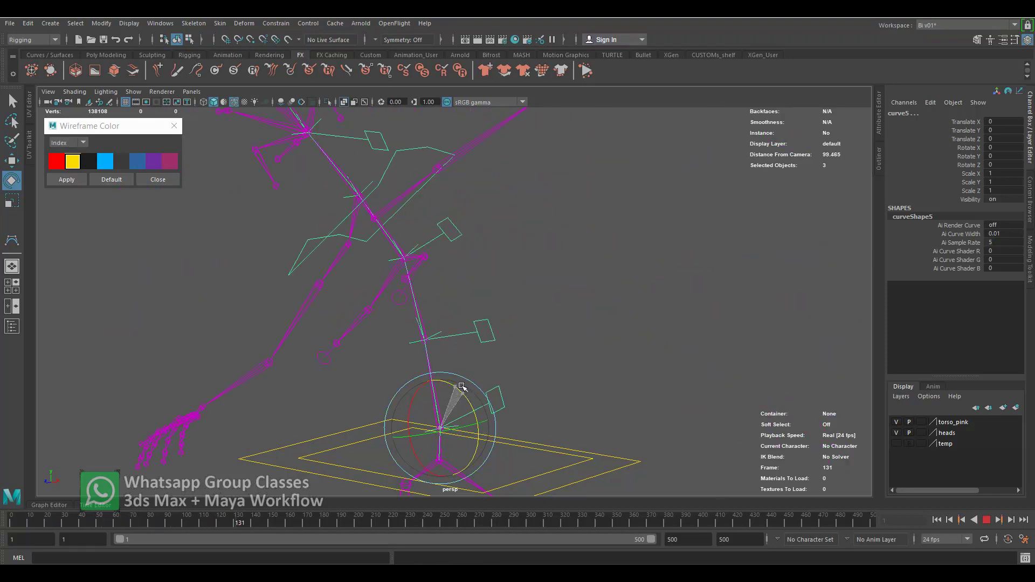
pyautogui.moveTo(463, 388)
pyautogui.mouseDown()
pyautogui.moveTo(476, 401)
pyautogui.moveTo(473, 394)
pyautogui.mouseUp()
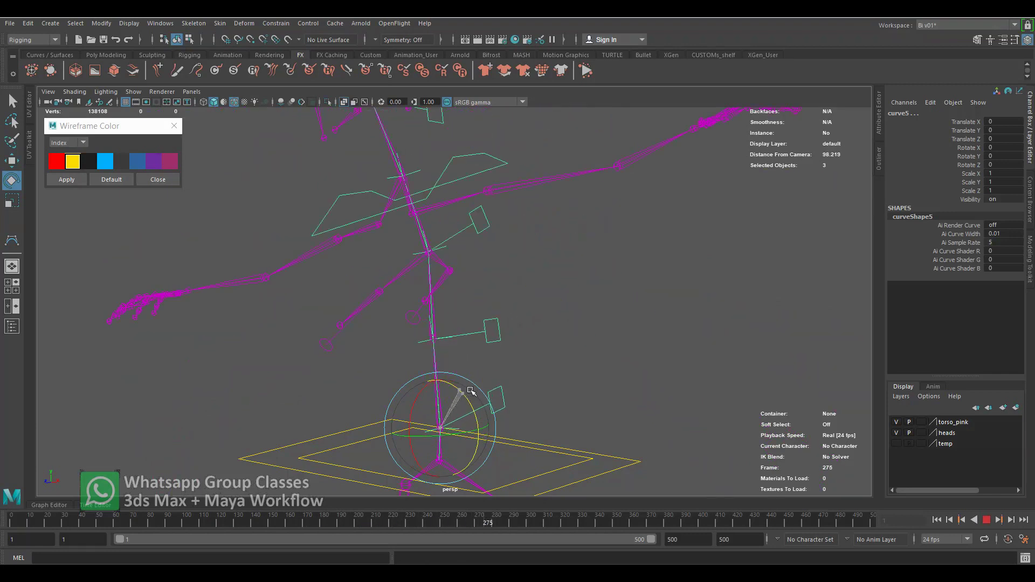
pyautogui.moveTo(473, 394); pyautogui.dragTo(474, 397)
pyautogui.hotkey('ctrl', 'z')
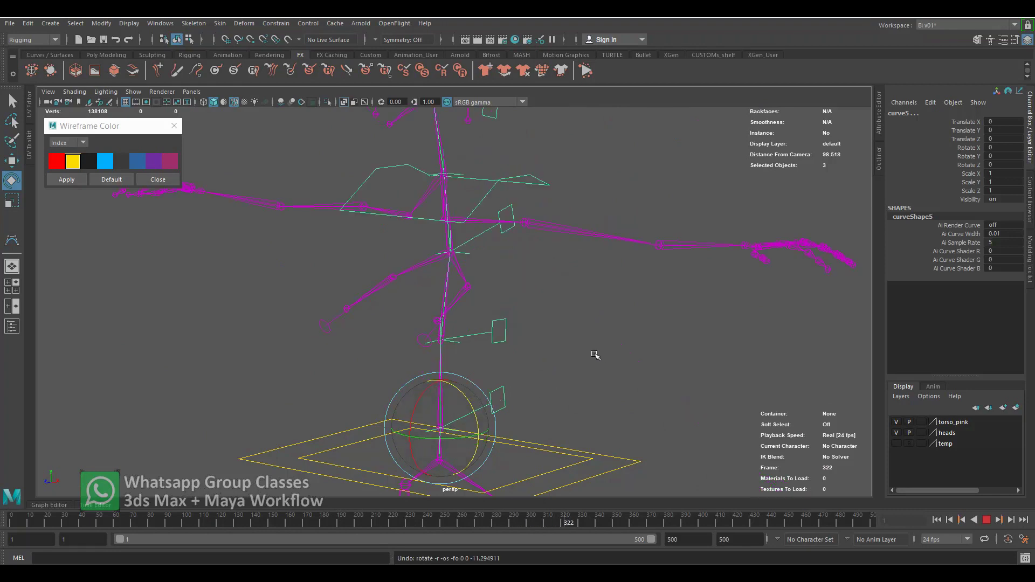
# Stop playback at frame 1 and set the playback end to 50
pyautogui.click(987, 519)
pyautogui.click(936, 520)
pyautogui.doubleClick(707, 538)
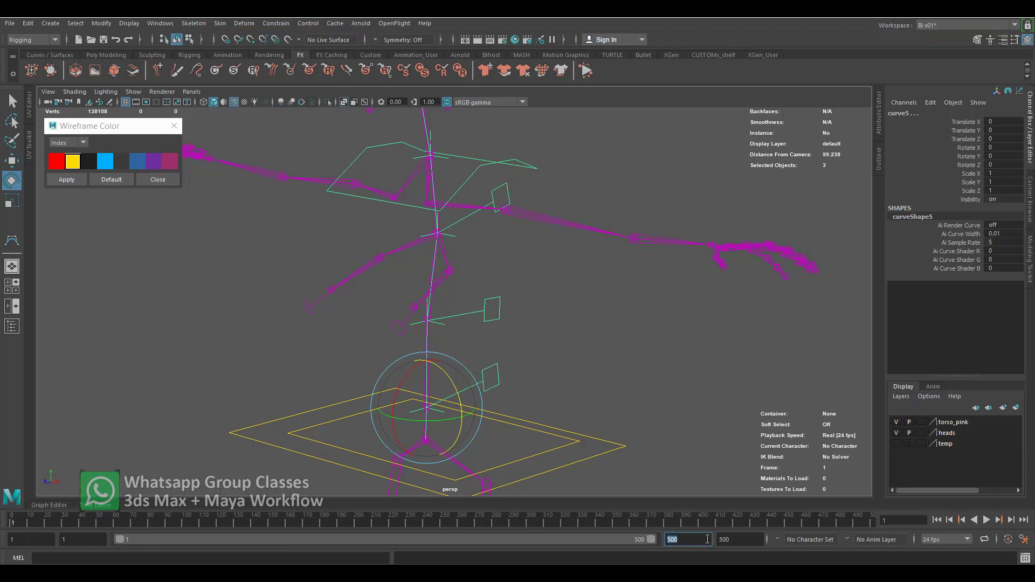
pyautogui.write('50')
pyautogui.press('Return')
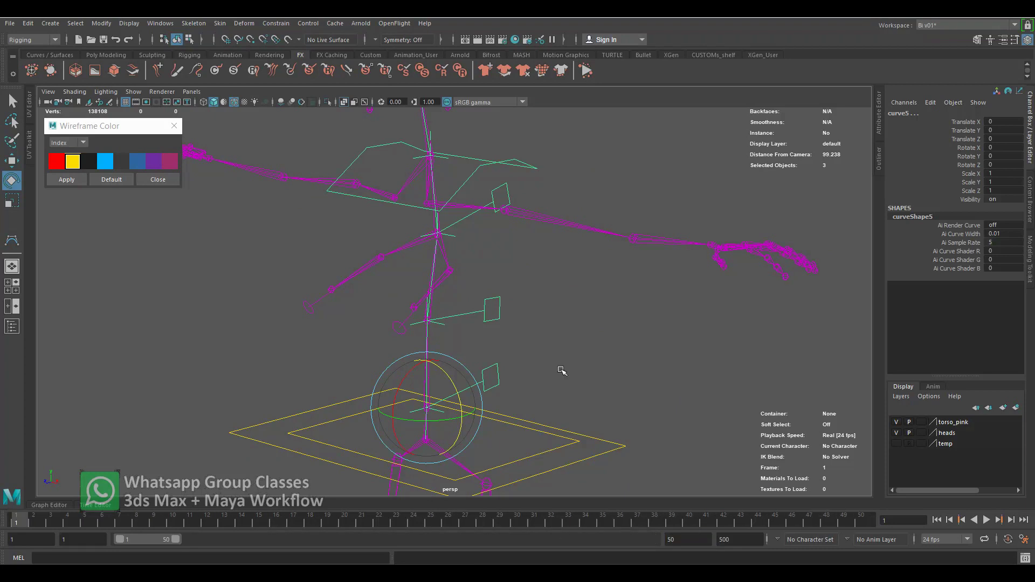
# Deselect and orbit the persp view to face the rig from the front
pyautogui.click(560, 370)
pyautogui.moveTo(560, 371)
pyautogui.keyDown('alt'); pyautogui.mouseDown()
pyautogui.moveTo(544, 352)
pyautogui.moveTo(525, 393)
pyautogui.moveTo(605, 393)
pyautogui.moveTo(568, 379)
pyautogui.moveTo(496, 381)
pyautogui.moveTo(538, 376)
pyautogui.moveTo(545, 388)
pyautogui.moveTo(529, 386)
pyautogui.mouseUp(); pyautogui.keyUp('alt')
pyautogui.keyDown('alt'); pyautogui.moveTo(528, 386); pyautogui.dragTo(526, 412, button='middle'); pyautogui.keyUp('alt')
pyautogui.moveTo(526, 413)
pyautogui.keyDown('alt'); pyautogui.mouseDown()
pyautogui.moveTo(512, 422)
pyautogui.moveTo(536, 388)
pyautogui.moveTo(538, 397)
pyautogui.mouseUp(); pyautogui.keyUp('alt')
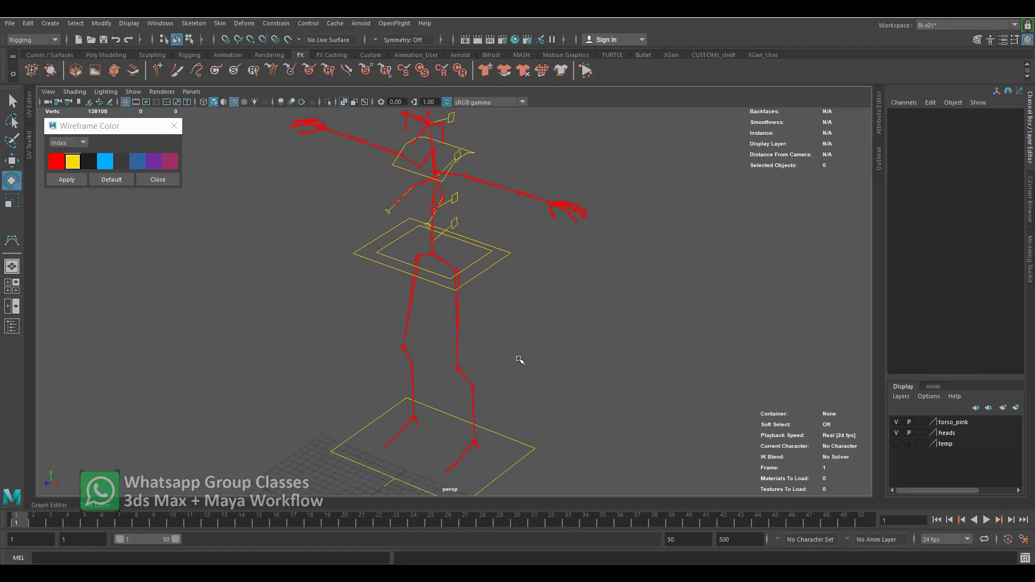
pyautogui.keyDown('alt'); pyautogui.moveTo(534, 289); pyautogui.dragTo(547, 342); pyautogui.keyUp('alt')
pyautogui.moveTo(508, 303)
pyautogui.keyDown('alt'); pyautogui.mouseDown()
pyautogui.moveTo(485, 296)
pyautogui.moveTo(539, 300)
pyautogui.moveTo(545, 321)
pyautogui.mouseUp(); pyautogui.keyUp('alt')
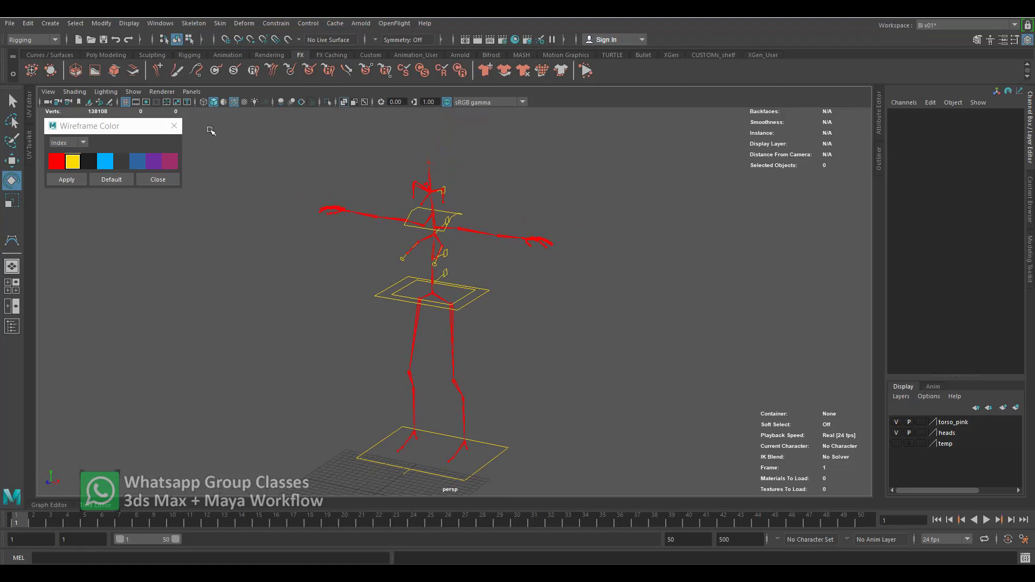
# Show polygons so the character mesh appears over the skeleton
pyautogui.click(145, 96)
pyautogui.click(161, 111)
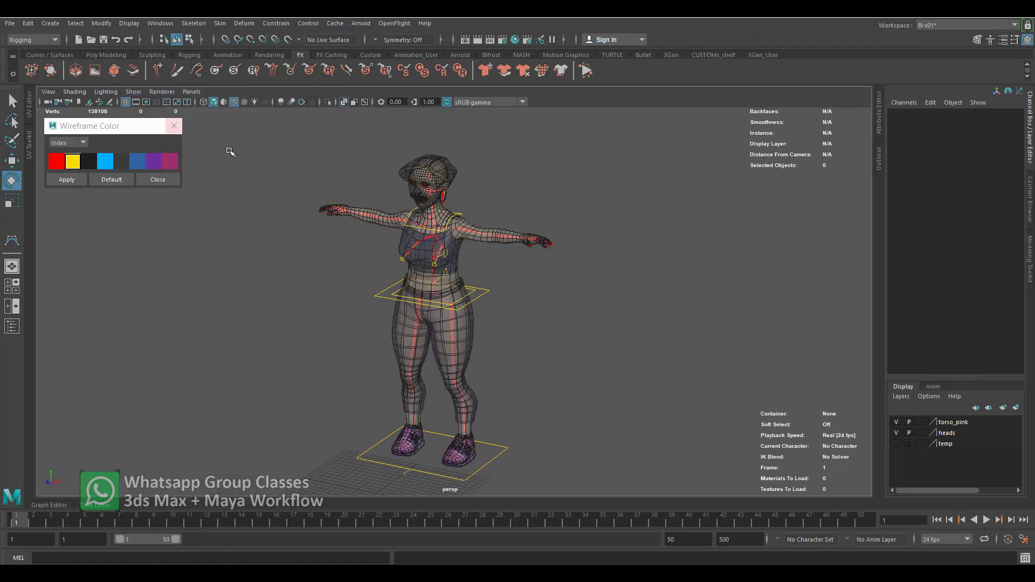
pyautogui.keyDown('alt'); pyautogui.moveTo(470, 326); pyautogui.dragTo(468, 322); pyautogui.keyUp('alt')
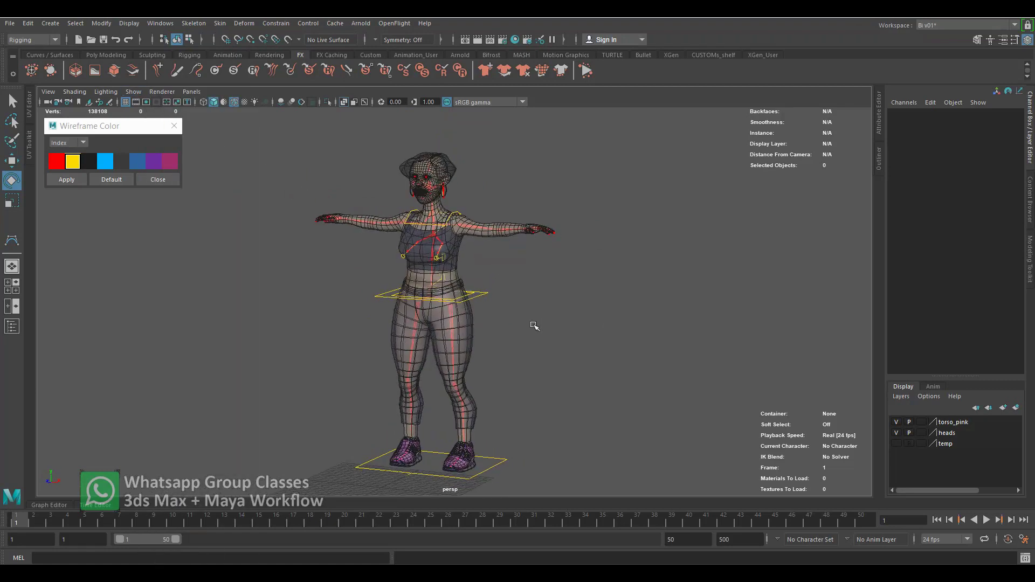
pyautogui.keyDown('alt'); pyautogui.moveTo(534, 326); pyautogui.dragTo(533, 318); pyautogui.keyUp('alt')
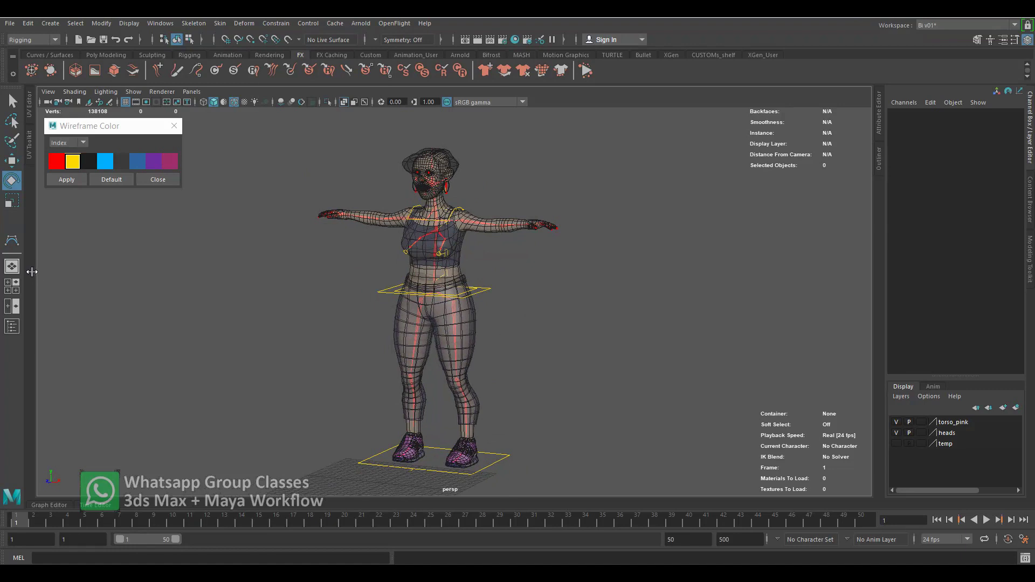
# Split into two side-by-side panes, persp1 on the left and the torso close up on the right
pyautogui.click(11, 306)
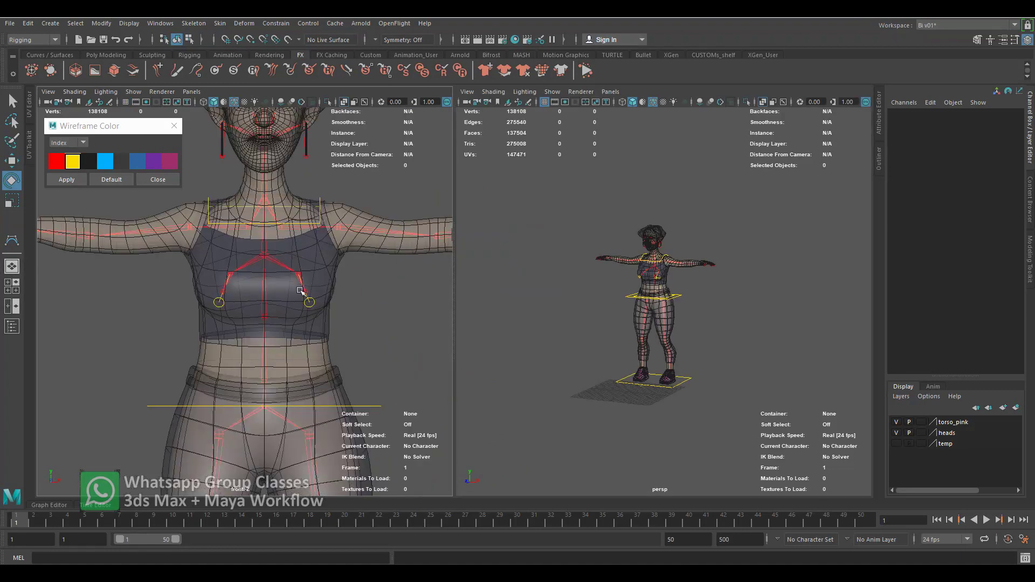
pyautogui.click(191, 91)
pyautogui.moveTo(227, 101)
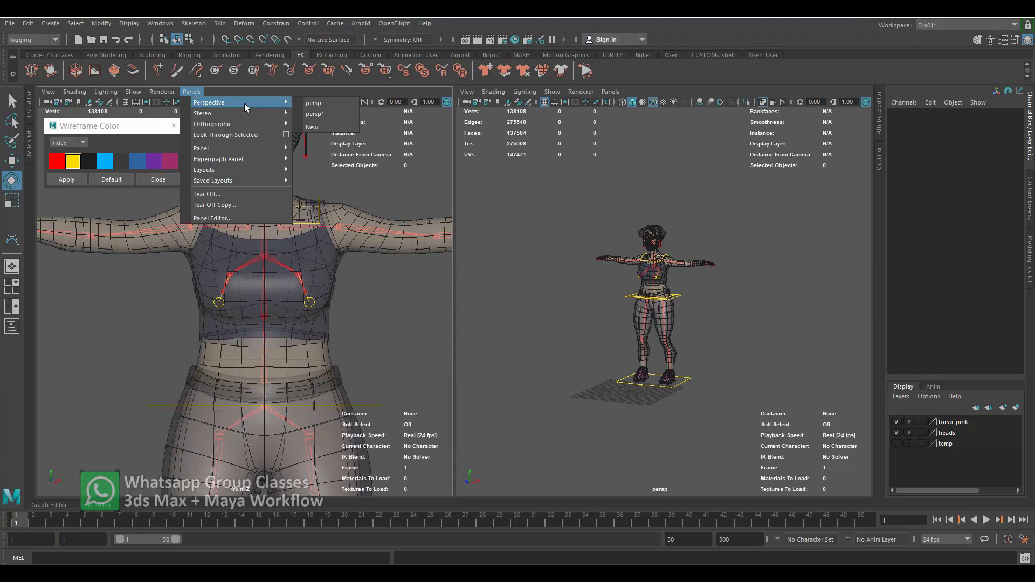
pyautogui.click(320, 114)
pyautogui.moveTo(310, 223)
pyautogui.keyDown('alt'); pyautogui.mouseDown()
pyautogui.moveTo(288, 250)
pyautogui.moveTo(342, 286)
pyautogui.moveTo(376, 279)
pyautogui.mouseUp(); pyautogui.keyUp('alt')
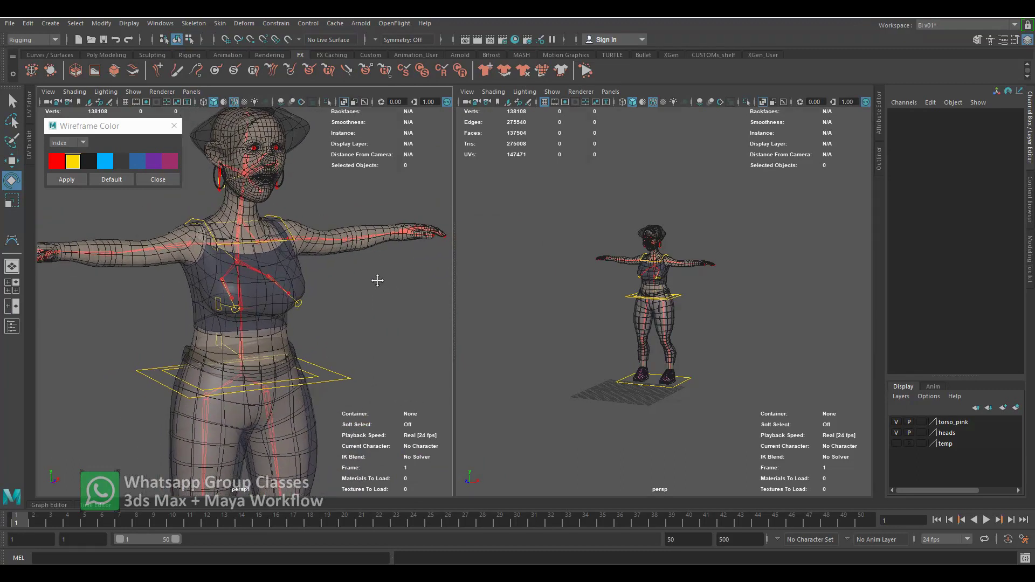
pyautogui.scroll(5, 678, 320)
pyautogui.scroll(-2, 679, 321)
pyautogui.moveTo(687, 297)
pyautogui.keyDown('alt'); pyautogui.mouseDown(button='middle')
pyautogui.moveTo(690, 326)
pyautogui.moveTo(668, 359)
pyautogui.mouseUp(button='middle'); pyautogui.keyUp('alt')
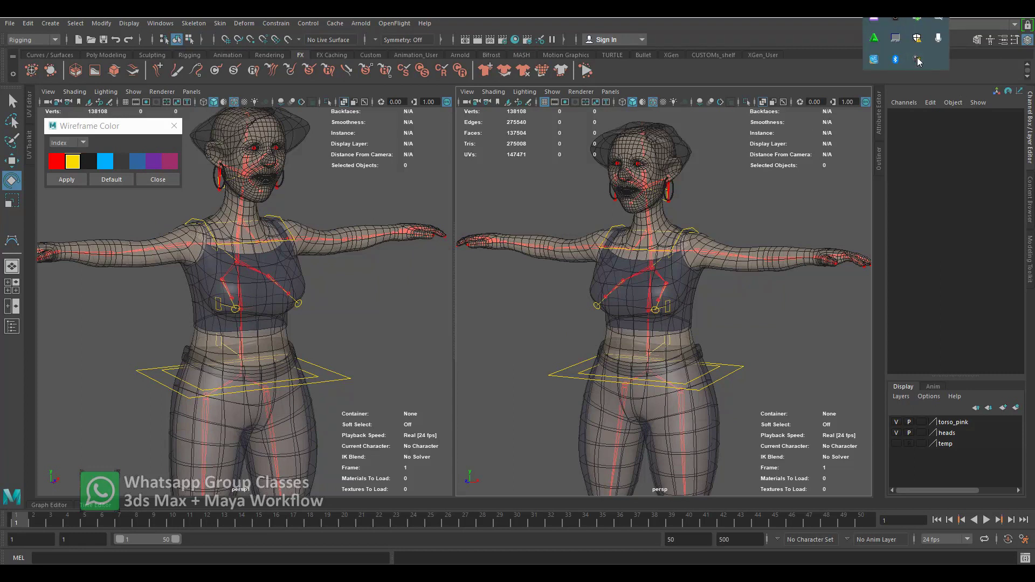
pyautogui.rightClick(916, 59)
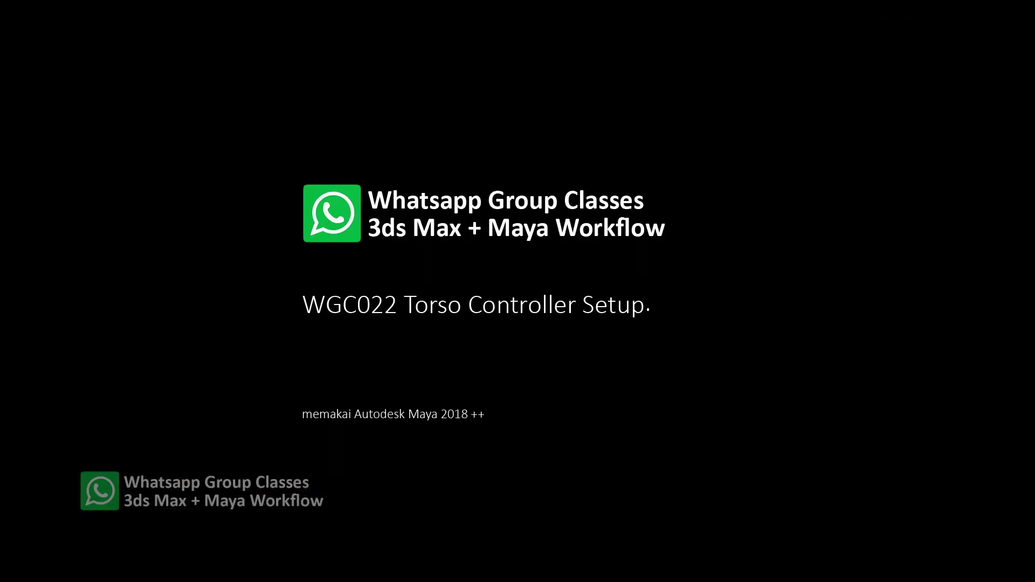